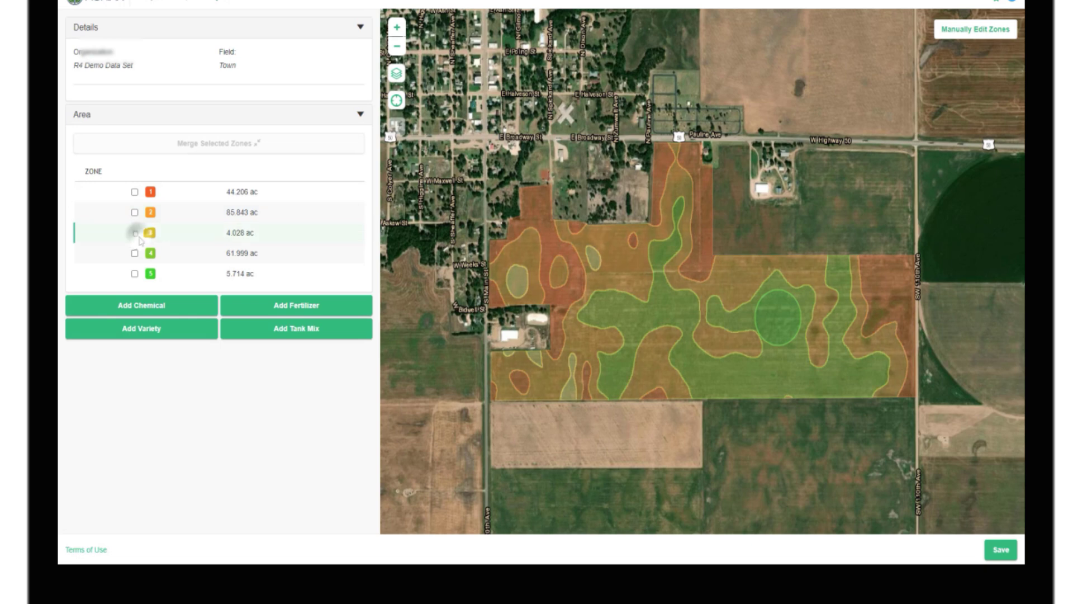
Step: Toggle zones 3, 2 and 4 in the area list to highlight them on the Town field map
{"action": "left_click", "coordinate": [134, 233]}
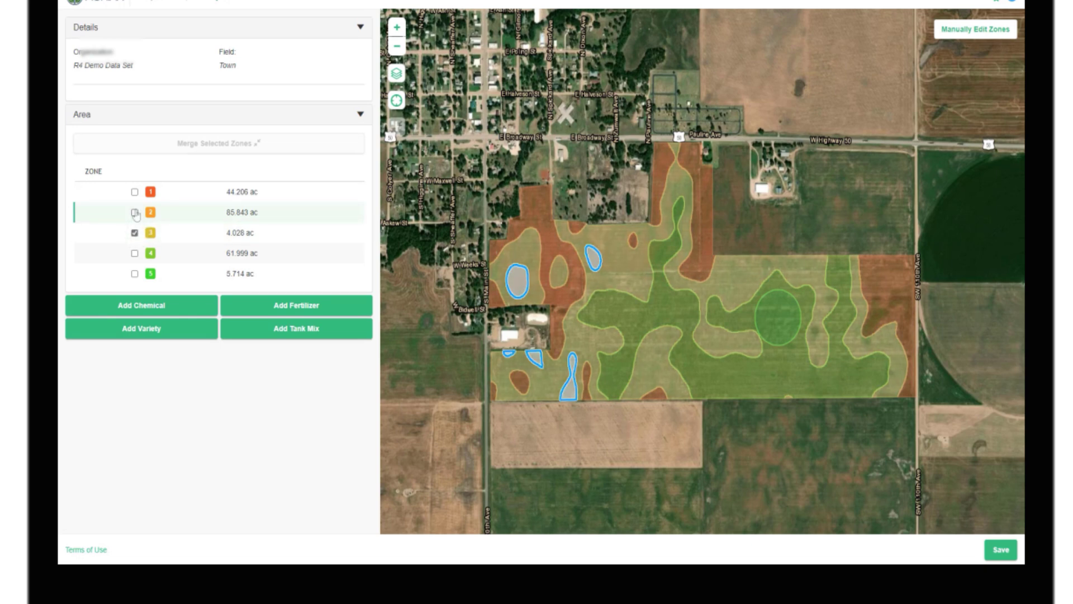
{"action": "left_click", "coordinate": [135, 213]}
{"action": "left_click", "coordinate": [135, 253]}
{"action": "left_click", "coordinate": [135, 213]}
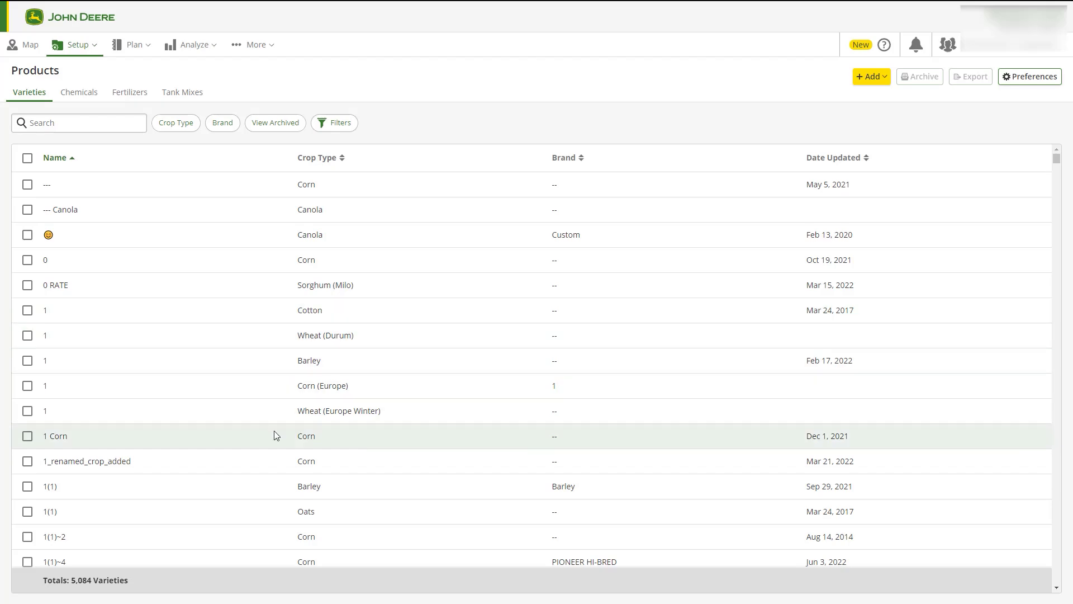
Step: Browse the product varieties list, and open the 108.84 ac field in the Land setup
{"action": "scroll", "coordinate": [274, 431], "scroll_direction": "down", "scroll_amount": 20}
{"action": "left_click_drag", "start_coordinate": [1056, 162], "coordinate": [1056, 331]}
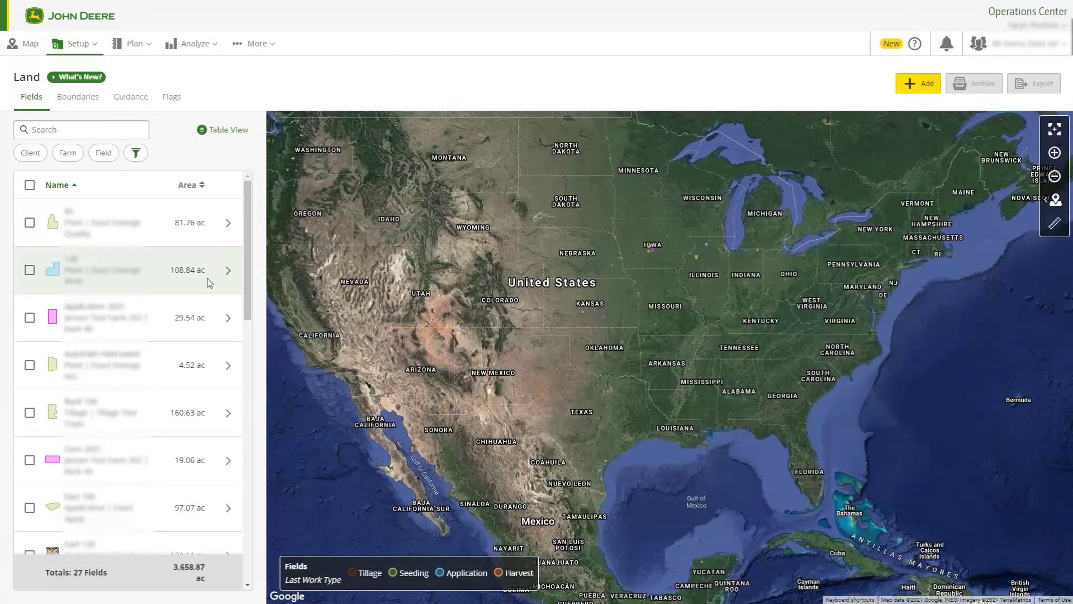
{"action": "left_click", "coordinate": [234, 277]}
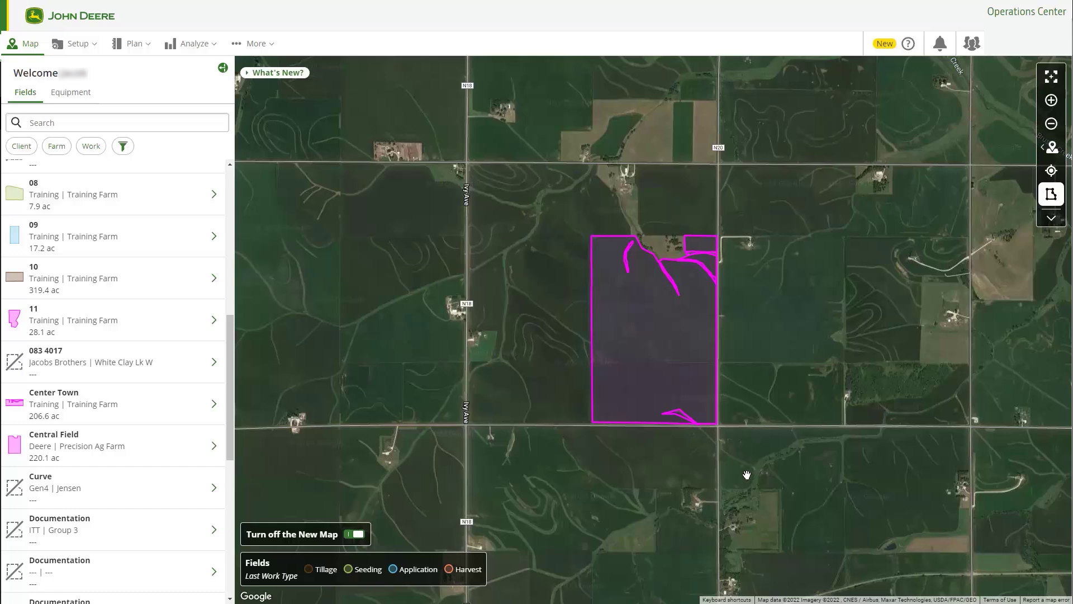
Step: View Central Field's details and locate its link to Agrian Prescription Creator
{"action": "left_click", "coordinate": [146, 449]}
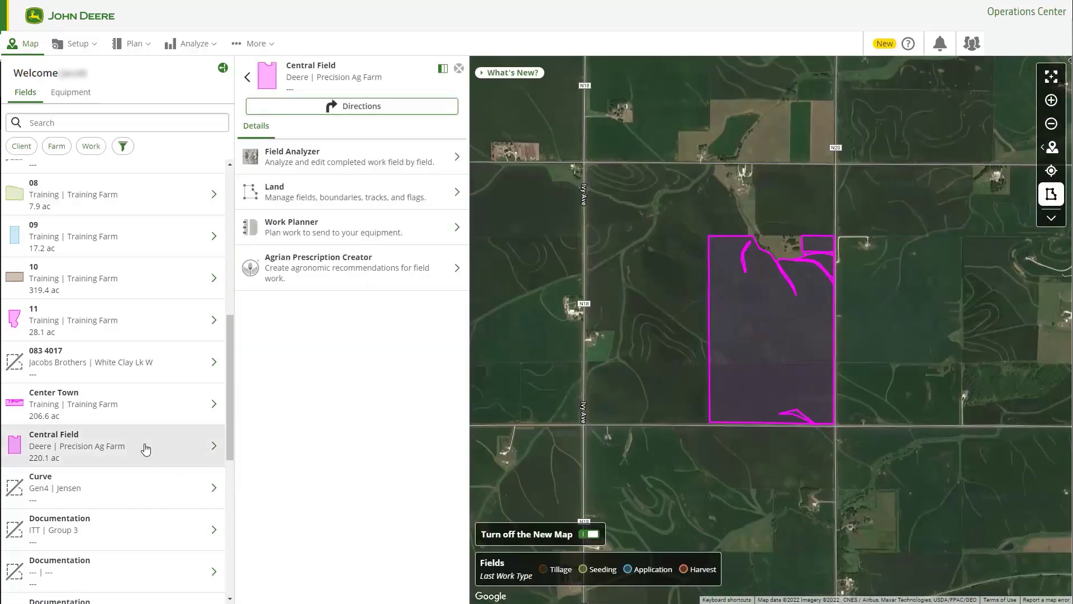
{"action": "left_click", "coordinate": [364, 273]}
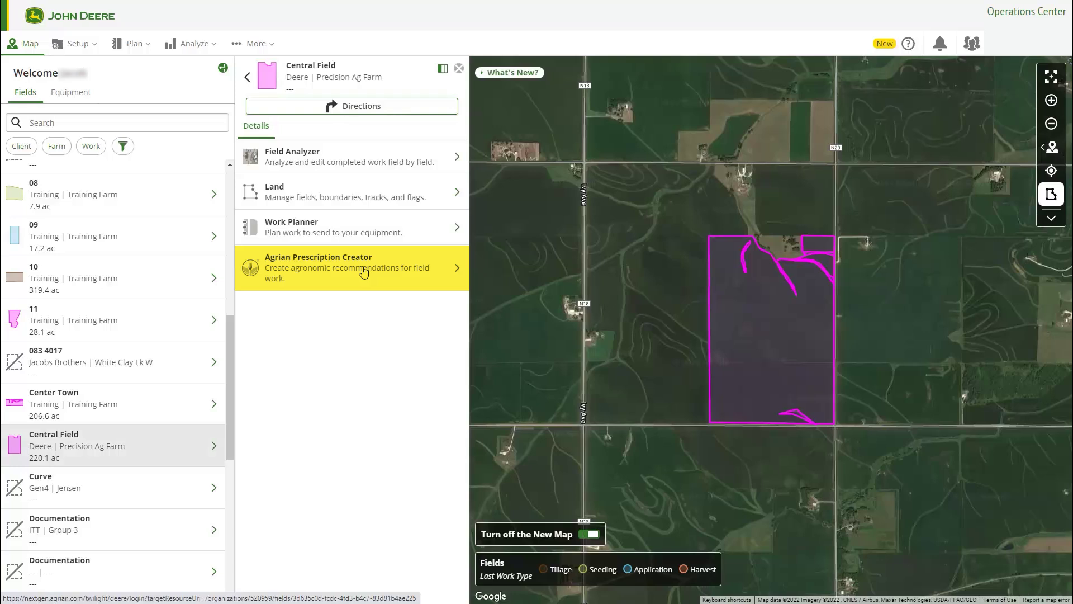
Step: Open Field Analyzer, search for "Town" and load that field's map
{"action": "left_click", "coordinate": [199, 49]}
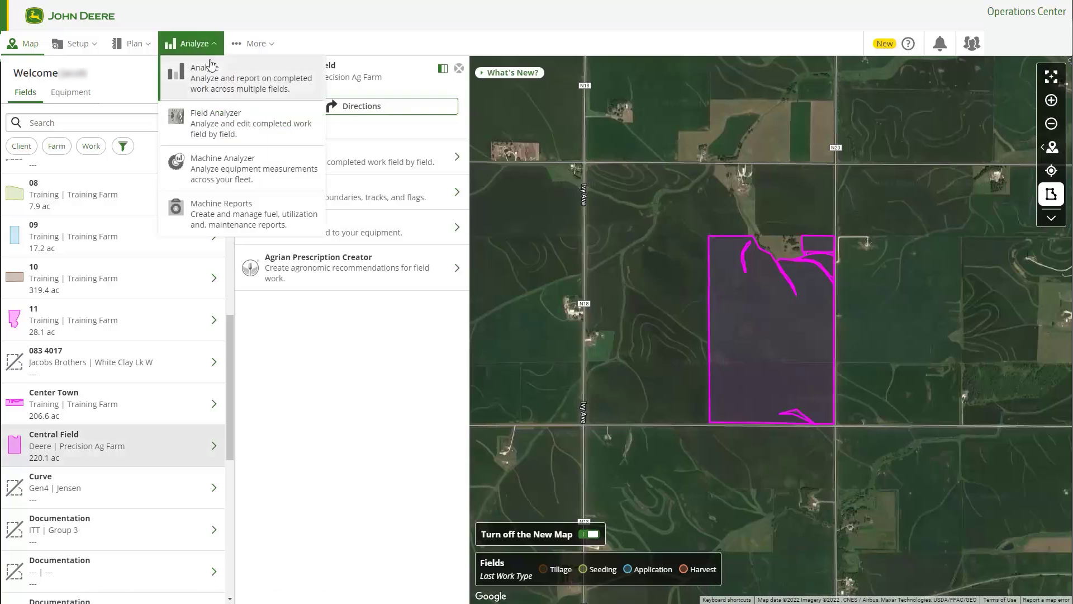
{"action": "left_click", "coordinate": [235, 115]}
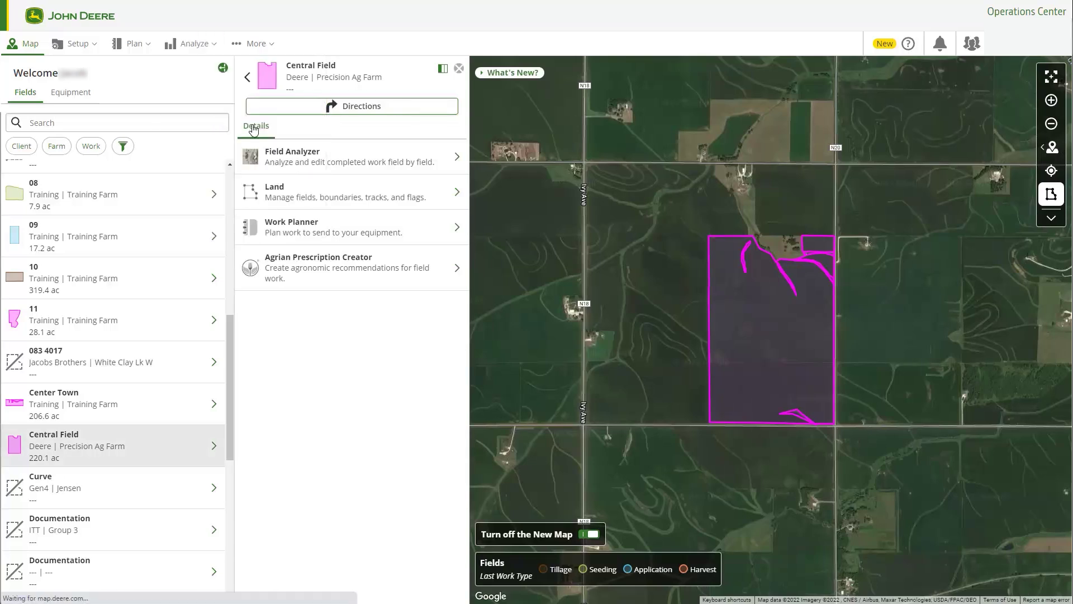
{"action": "left_click", "coordinate": [130, 98]}
{"action": "type", "text": "Town"}
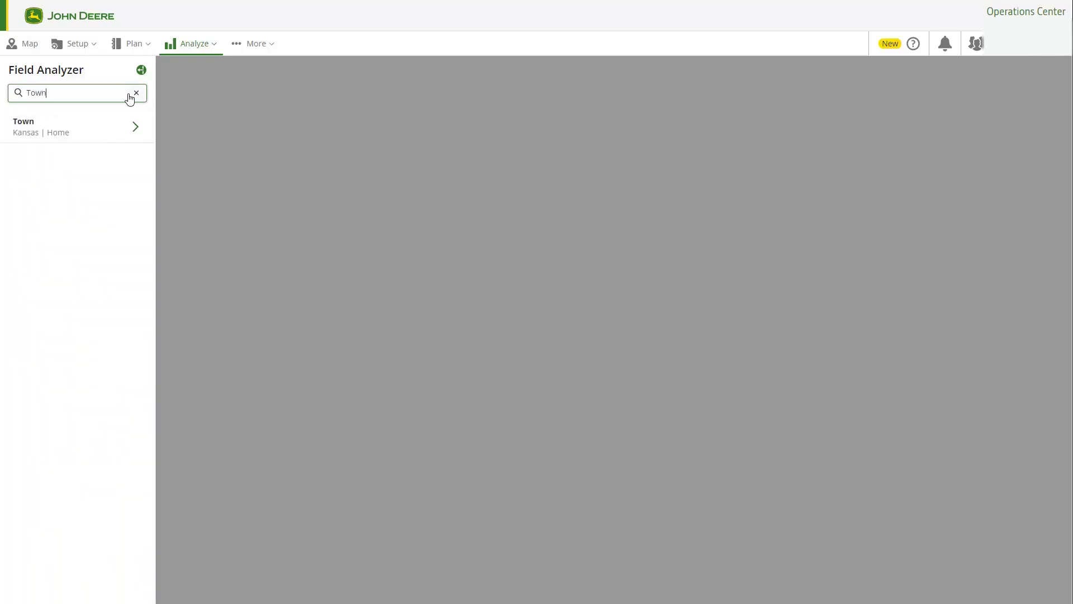
{"action": "left_click", "coordinate": [115, 123]}
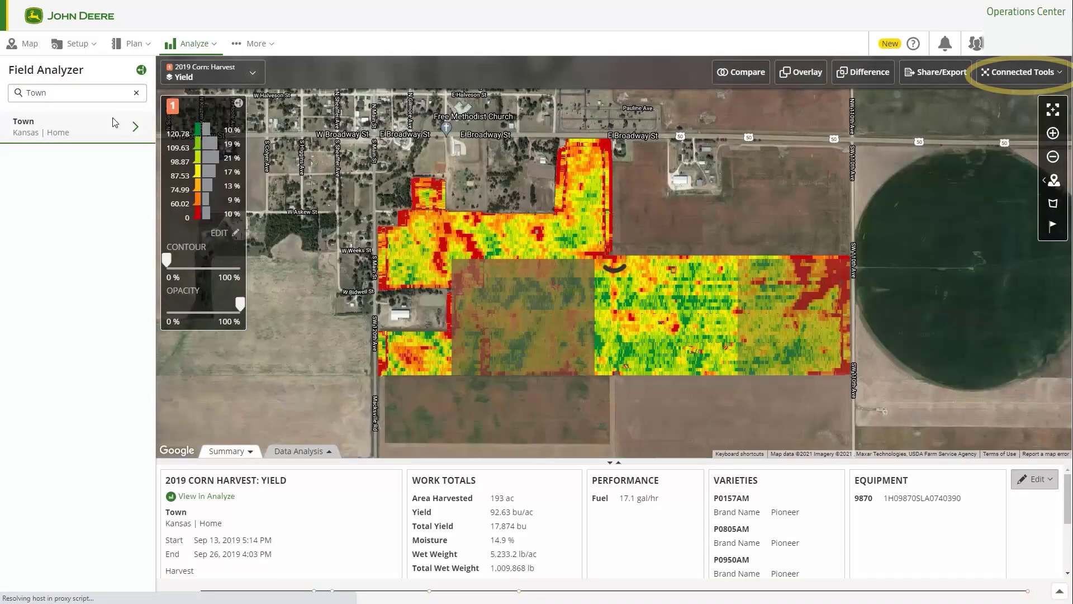
Step: Switch from Field Analyzer to Agrian Prescription Creator to begin a new zone prescription for the Town field
{"action": "left_click", "coordinate": [1036, 76]}
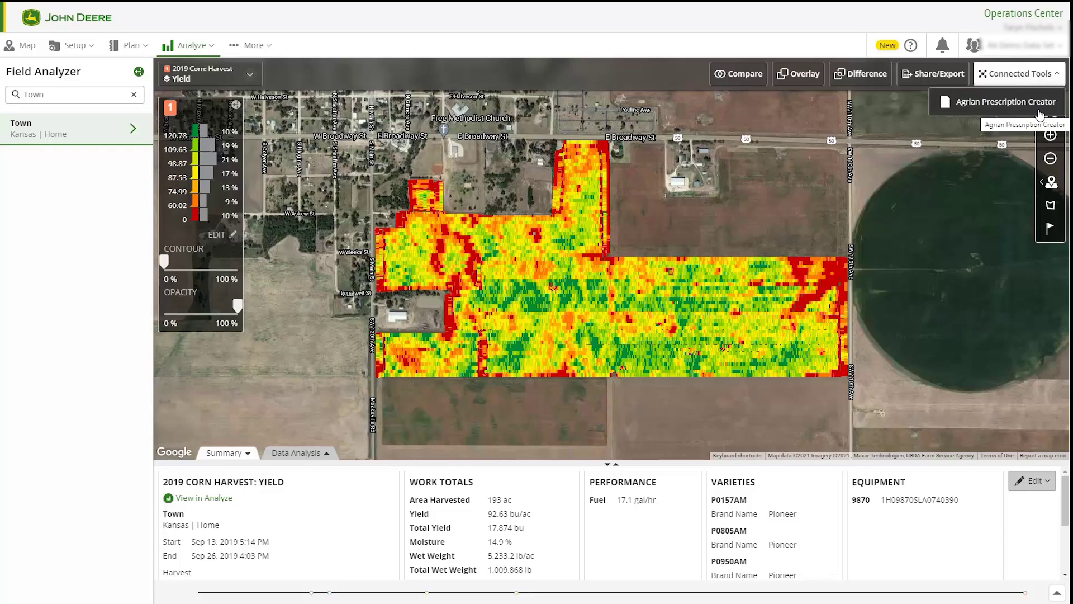
{"action": "left_click", "coordinate": [1032, 78]}
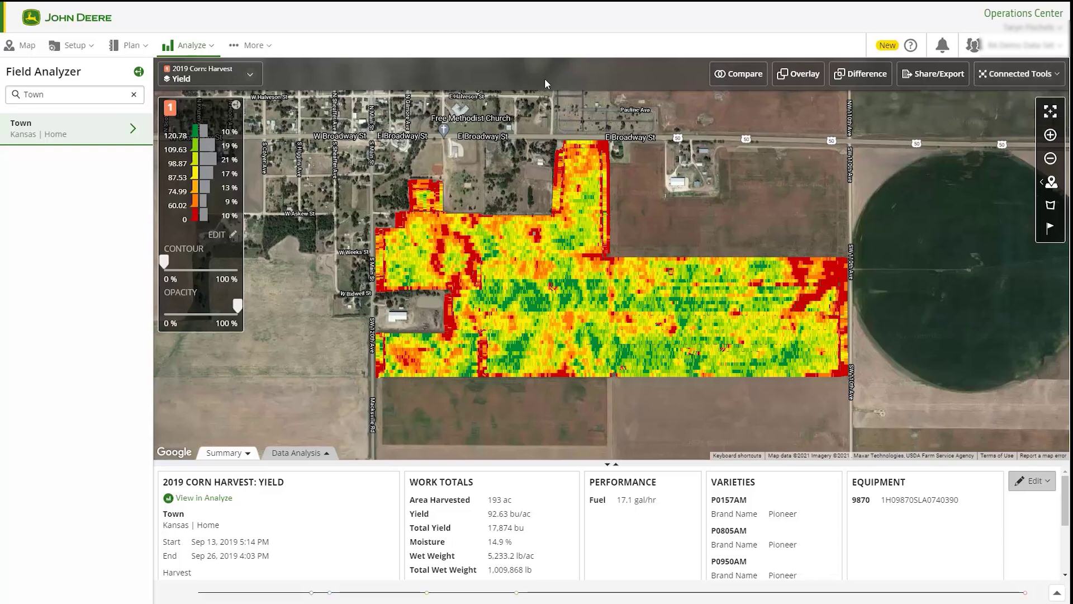
{"action": "left_click", "coordinate": [150, 43]}
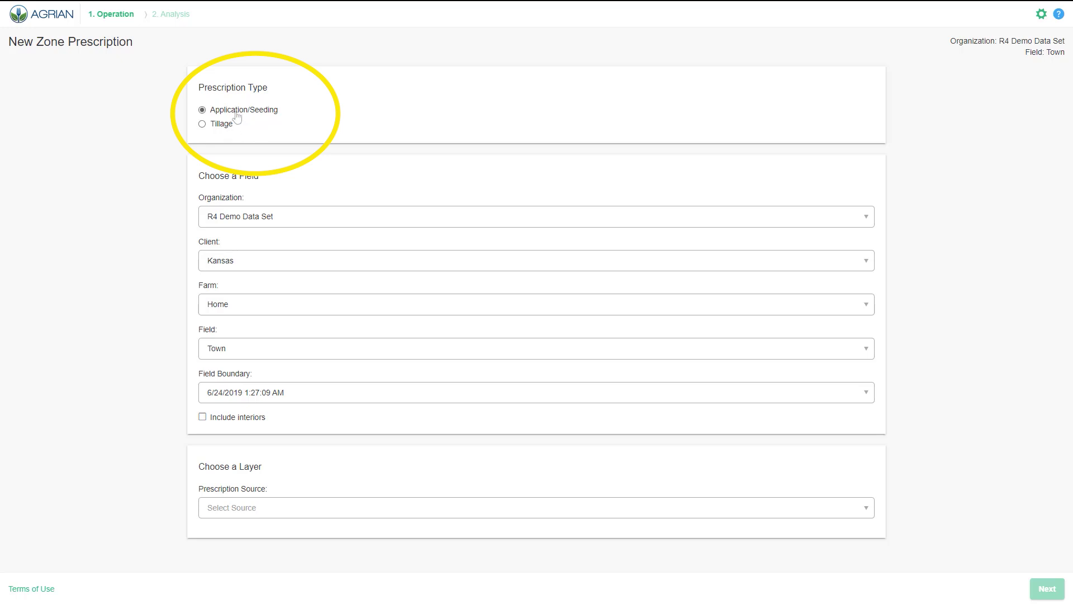
Step: Set the prescription's organization to R4 Demo Data Set and its client to Kansas
{"action": "left_click", "coordinate": [250, 219]}
{"action": "type", "text": "r4"}
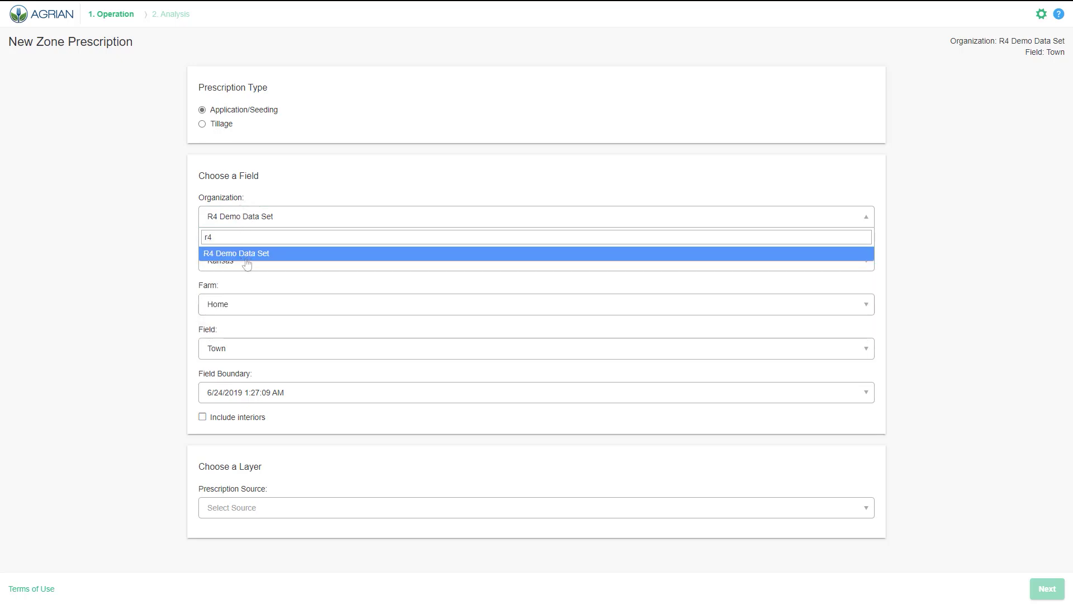
{"action": "left_click", "coordinate": [247, 255]}
{"action": "left_click", "coordinate": [255, 255]}
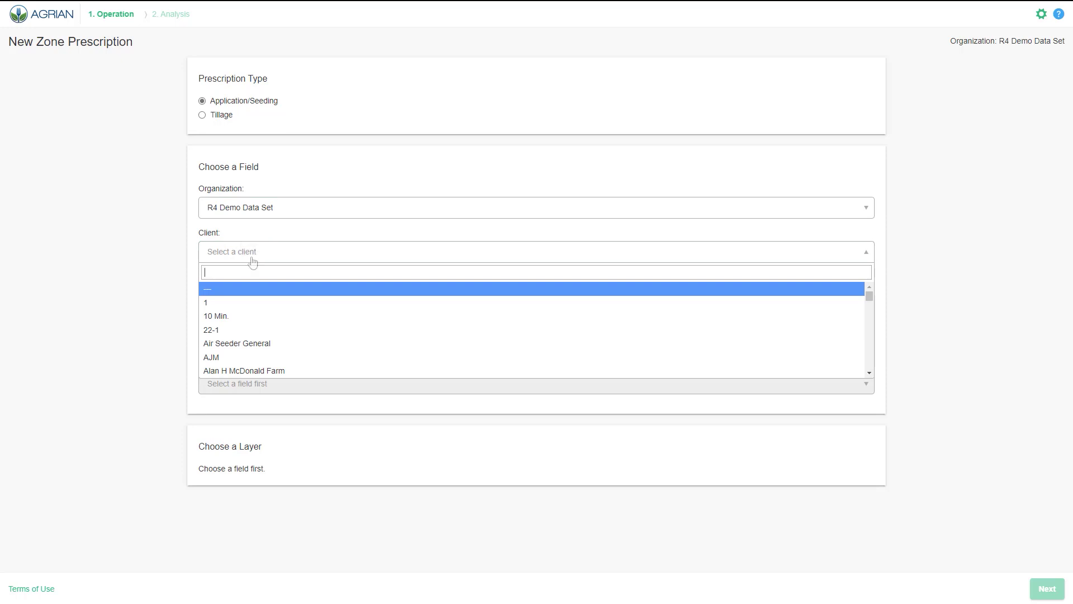
{"action": "type", "text": "kans"}
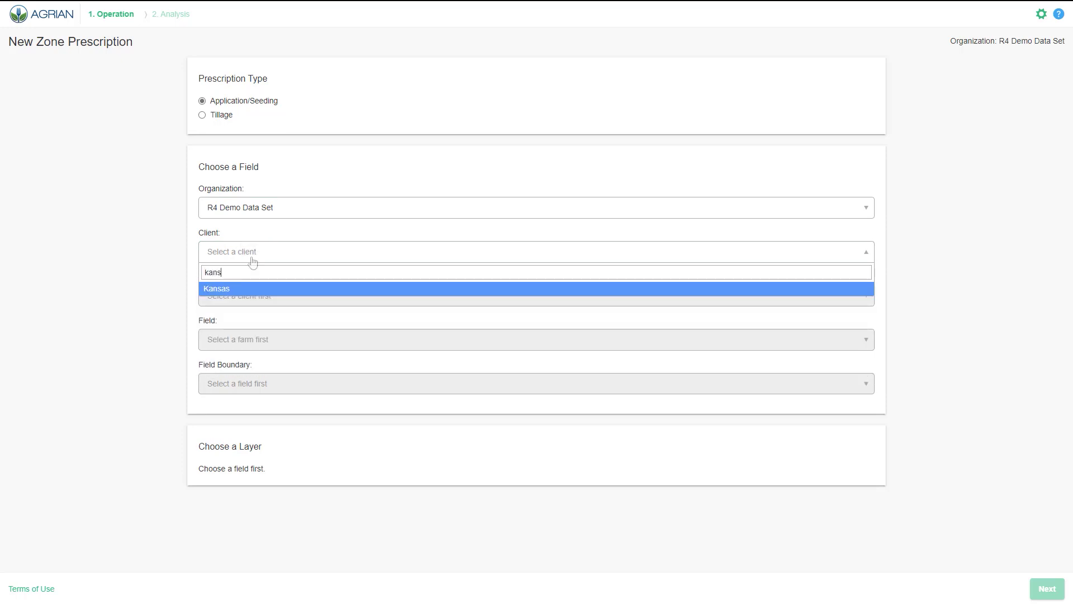
{"action": "left_click", "coordinate": [239, 291]}
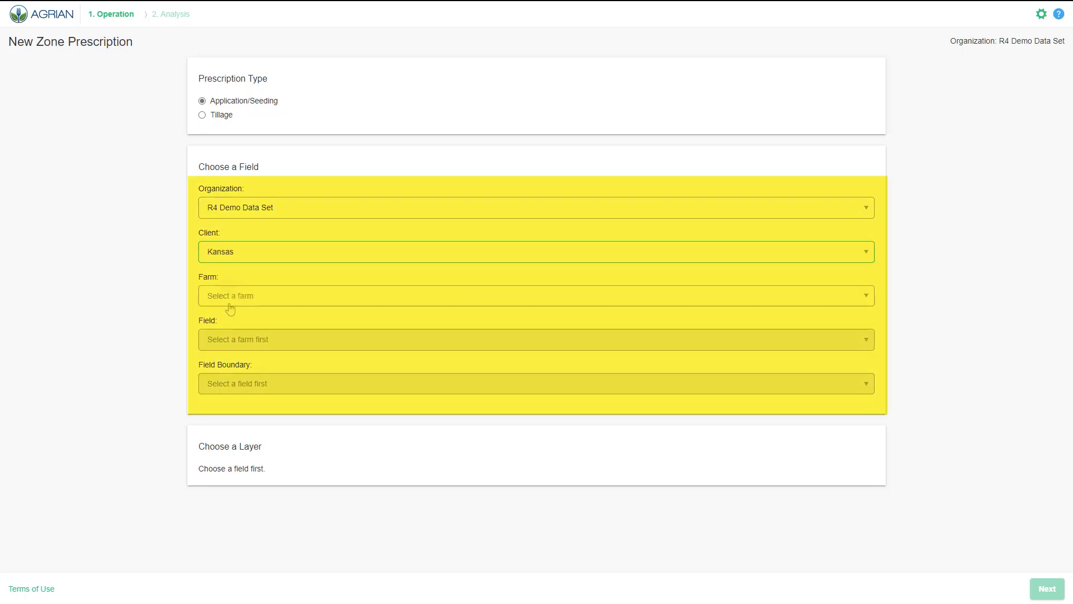
Step: Set the farm to Home and the field to Town for the zone prescription
{"action": "left_click", "coordinate": [231, 295]}
{"action": "left_click", "coordinate": [228, 335]}
{"action": "left_click", "coordinate": [228, 340]}
{"action": "left_click", "coordinate": [228, 376]}
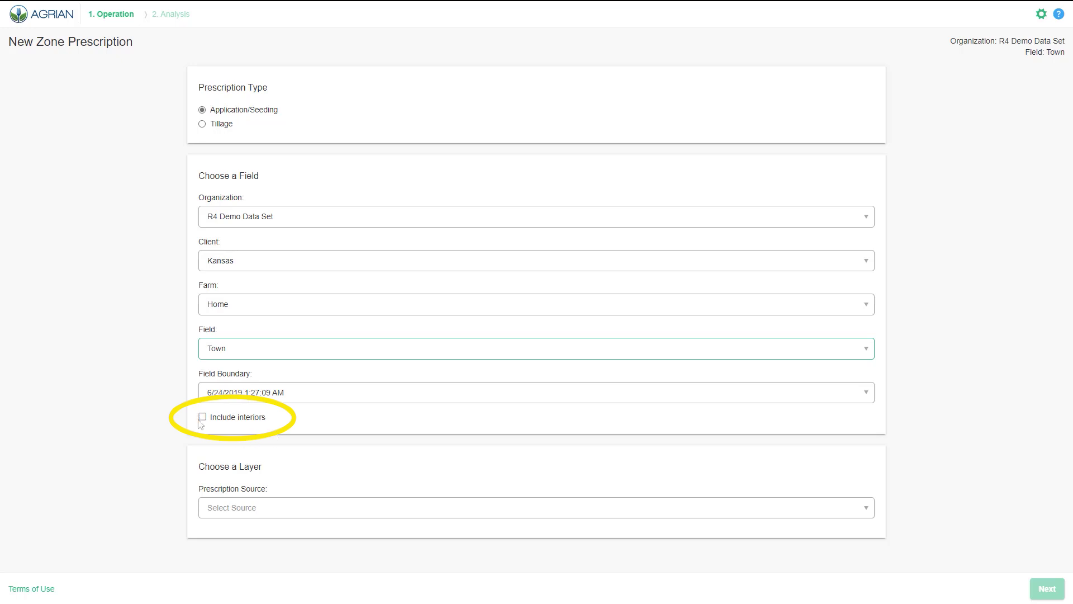
Step: Set the prescription source to Field Operation, using the Corn: Harvest 9/14/2019 event
{"action": "left_click", "coordinate": [274, 509]}
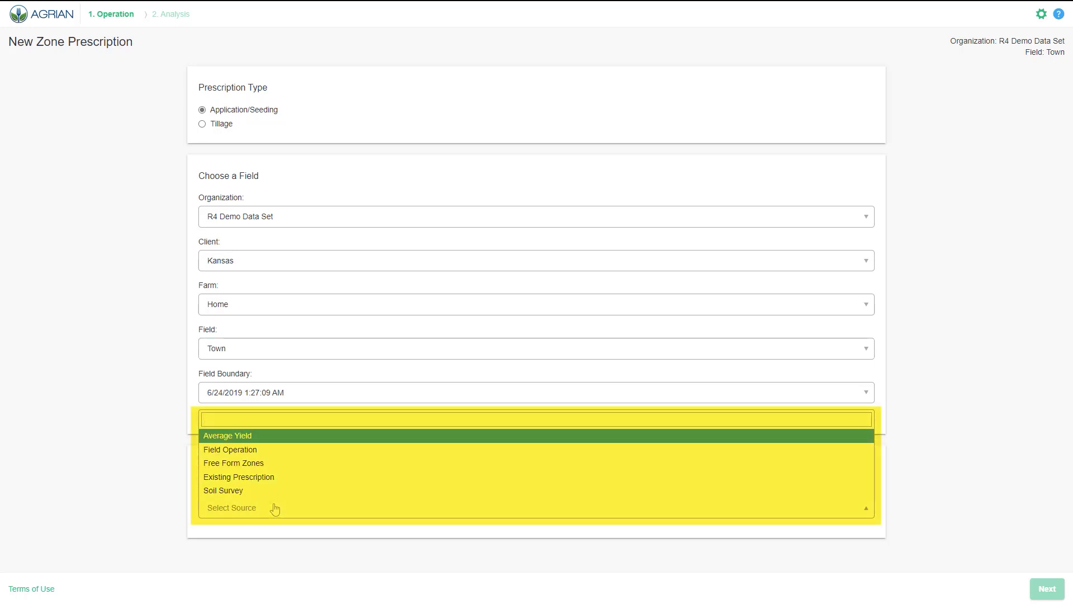
{"action": "left_click", "coordinate": [240, 451]}
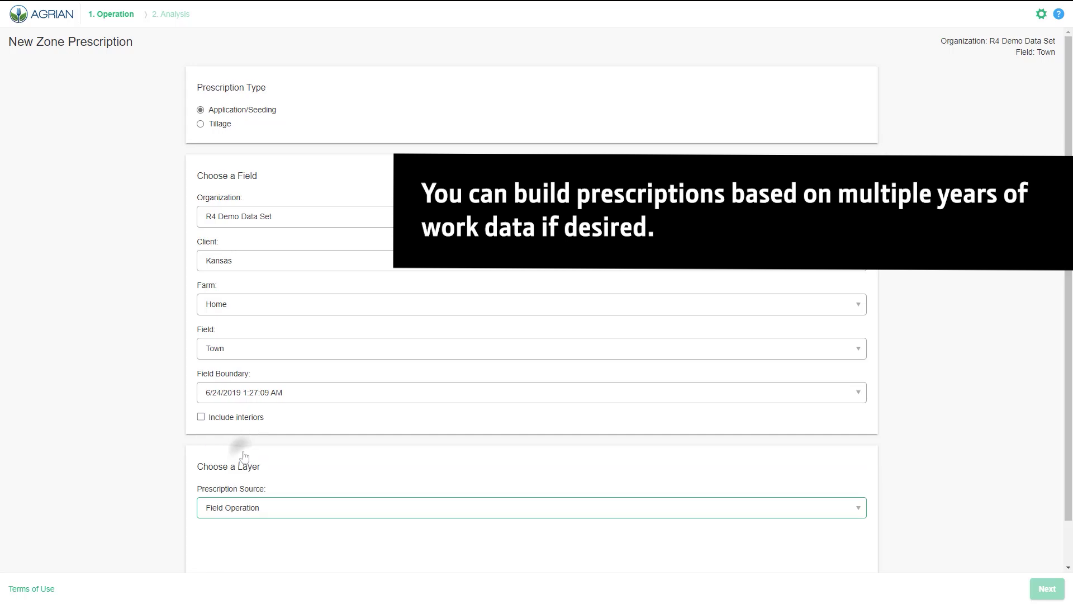
{"action": "scroll", "coordinate": [250, 441], "scroll_direction": "down", "scroll_amount": 1}
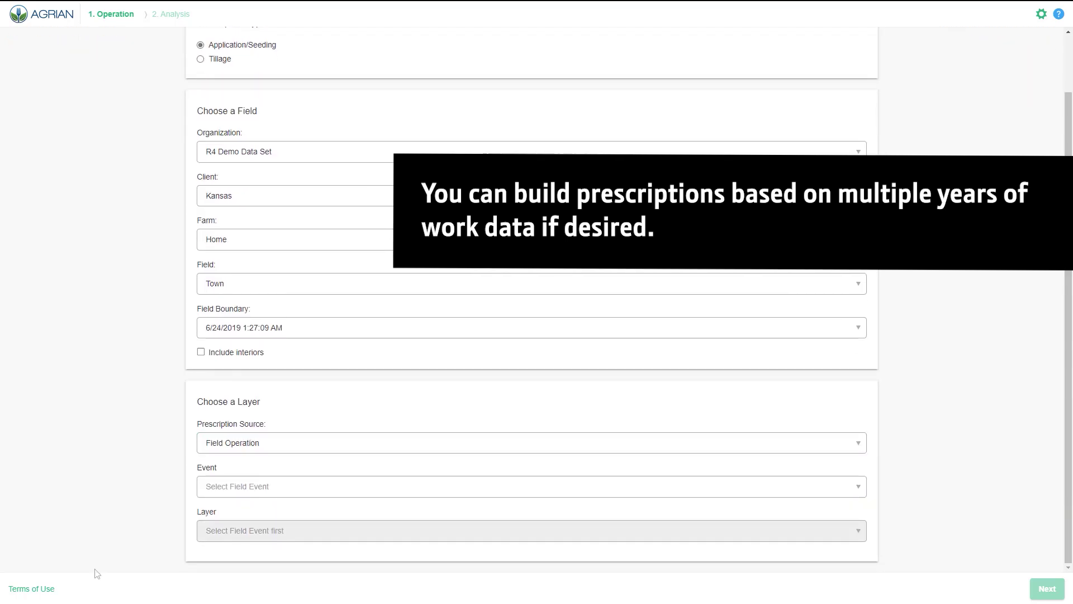
{"action": "left_click", "coordinate": [293, 494]}
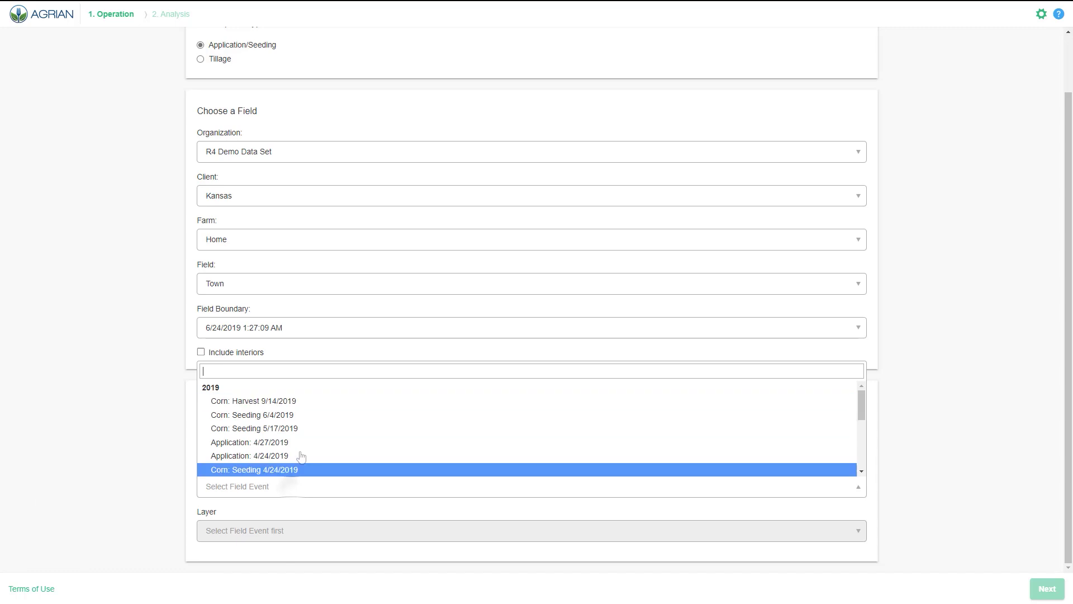
{"action": "left_click", "coordinate": [253, 401]}
Step: Choose Harvest Yield as the layer and continue to the analysis
{"action": "left_click", "coordinate": [265, 530]}
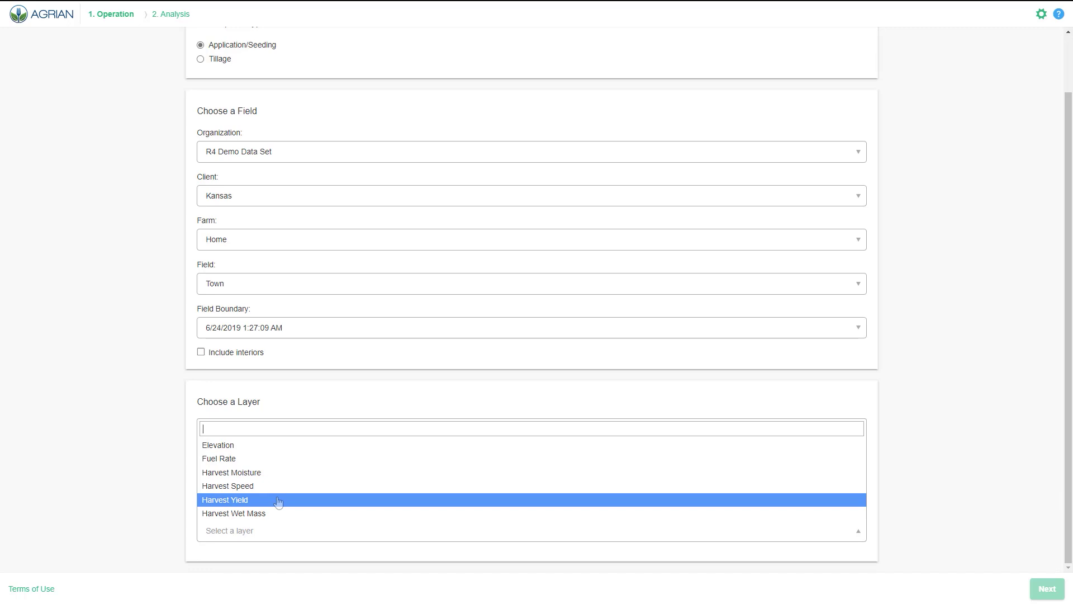
{"action": "left_click", "coordinate": [278, 501]}
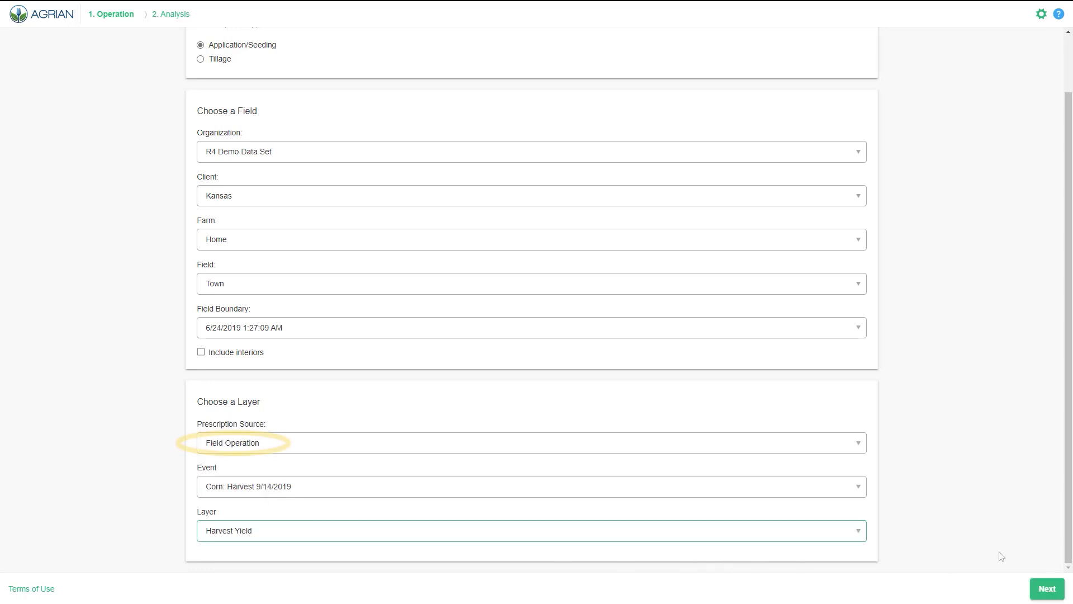
{"action": "left_click", "coordinate": [1047, 590]}
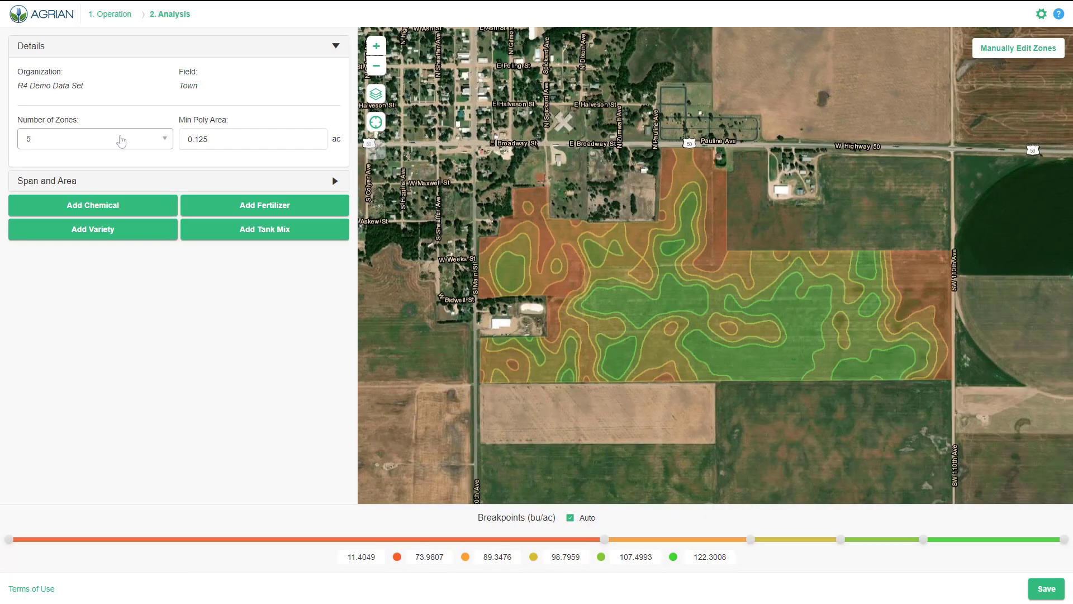
Step: Set the number of zones for the Town field to 3
{"action": "left_click", "coordinate": [114, 139]}
{"action": "left_click", "coordinate": [114, 139]}
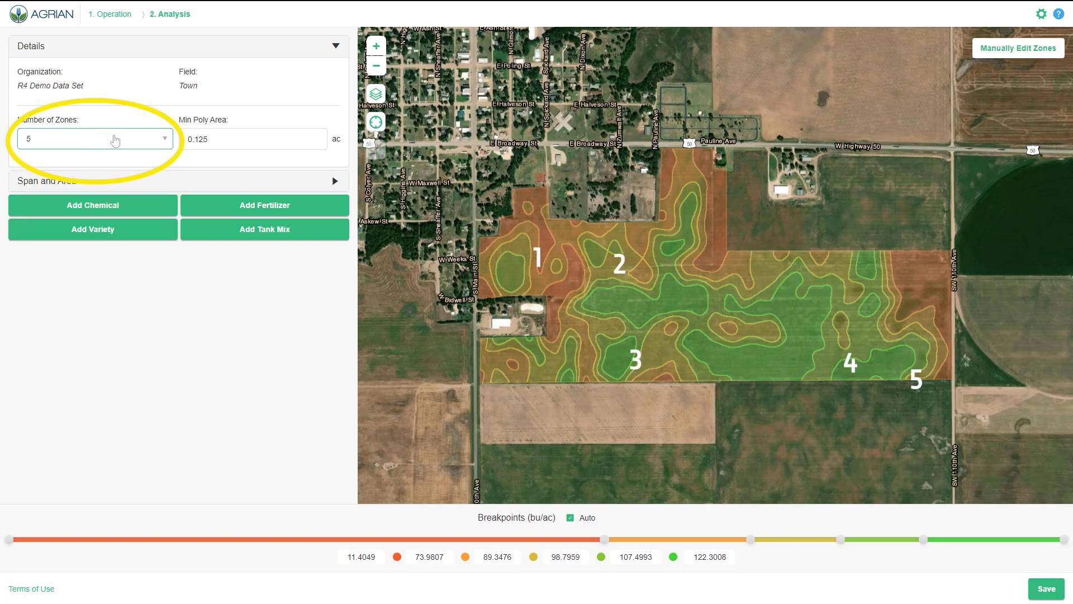
{"action": "left_click", "coordinate": [114, 140]}
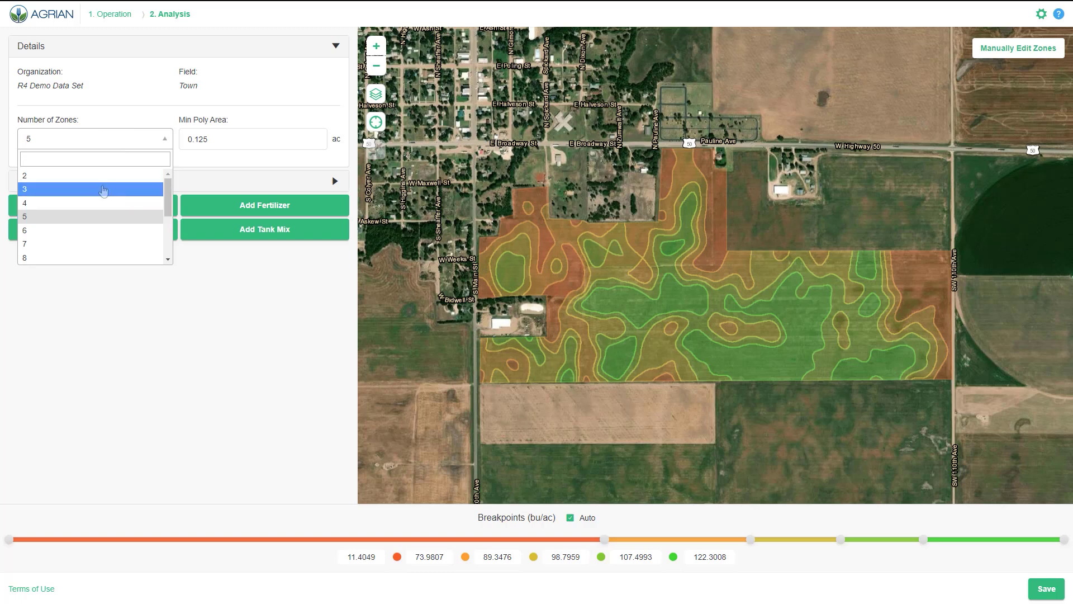
{"action": "left_click", "coordinate": [252, 137]}
{"action": "left_click_drag", "start_coordinate": [252, 137], "coordinate": [182, 138]}
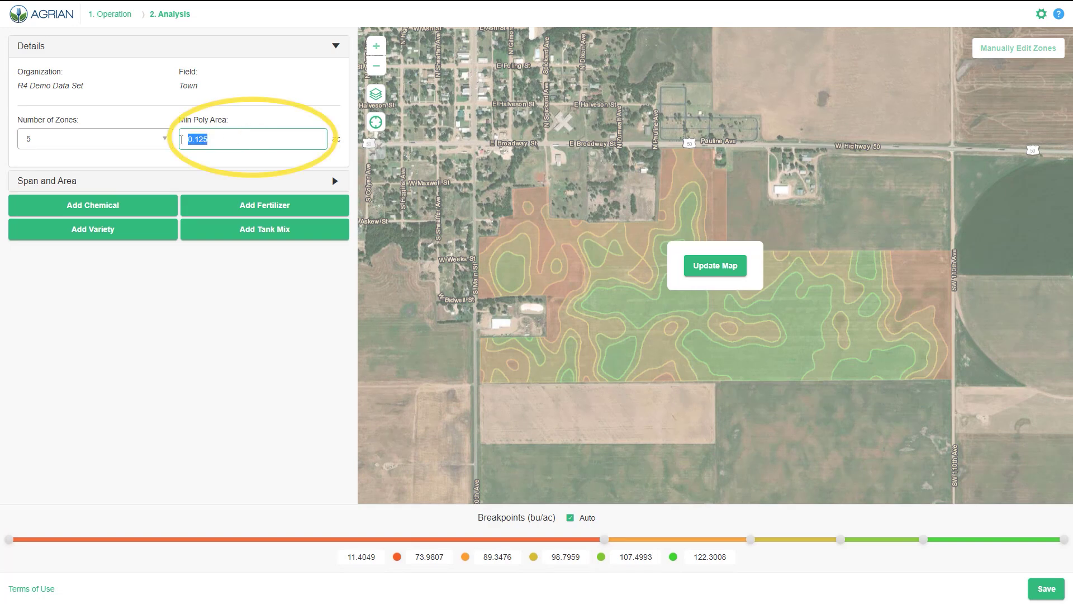
{"action": "left_click", "coordinate": [209, 164]}
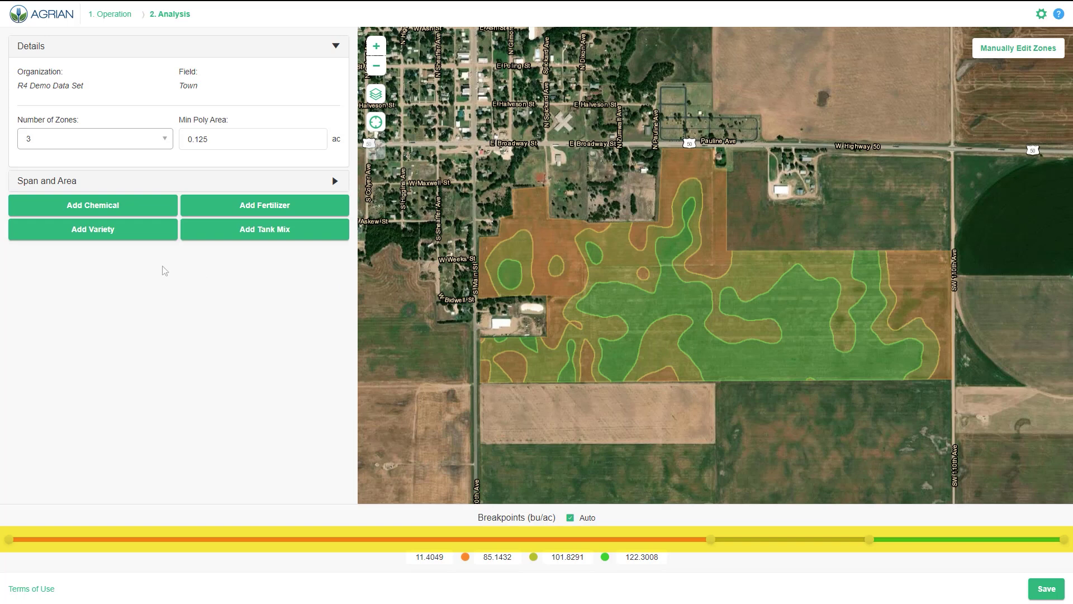
Step: Lower the breakpoint between the first and second zones to 79.1449 bu/ac and update the map
{"action": "left_click_drag", "start_coordinate": [705, 539], "coordinate": [654, 538]}
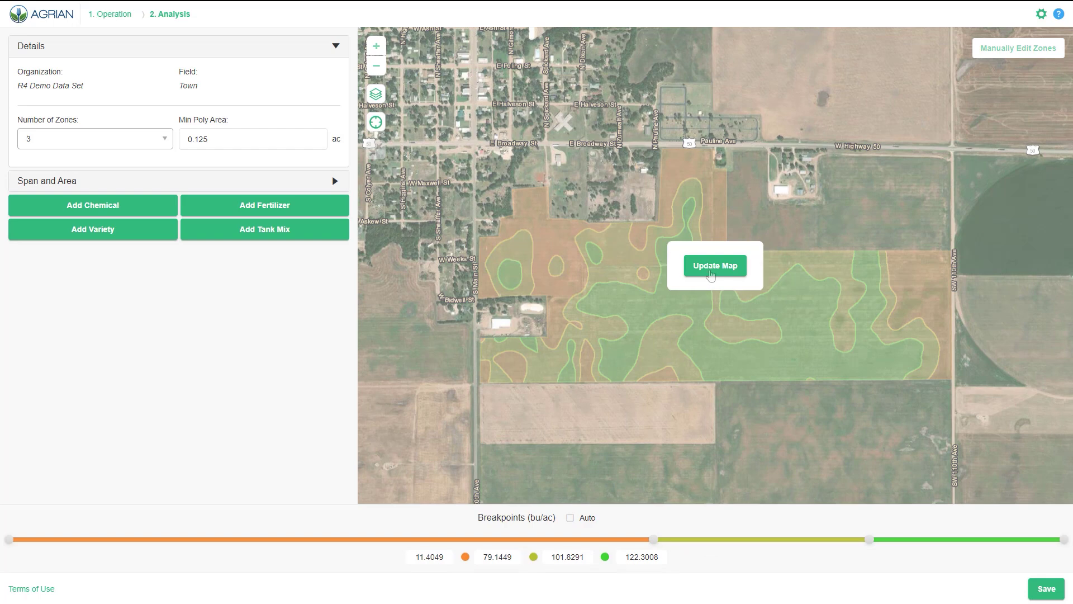
{"action": "left_click", "coordinate": [714, 266]}
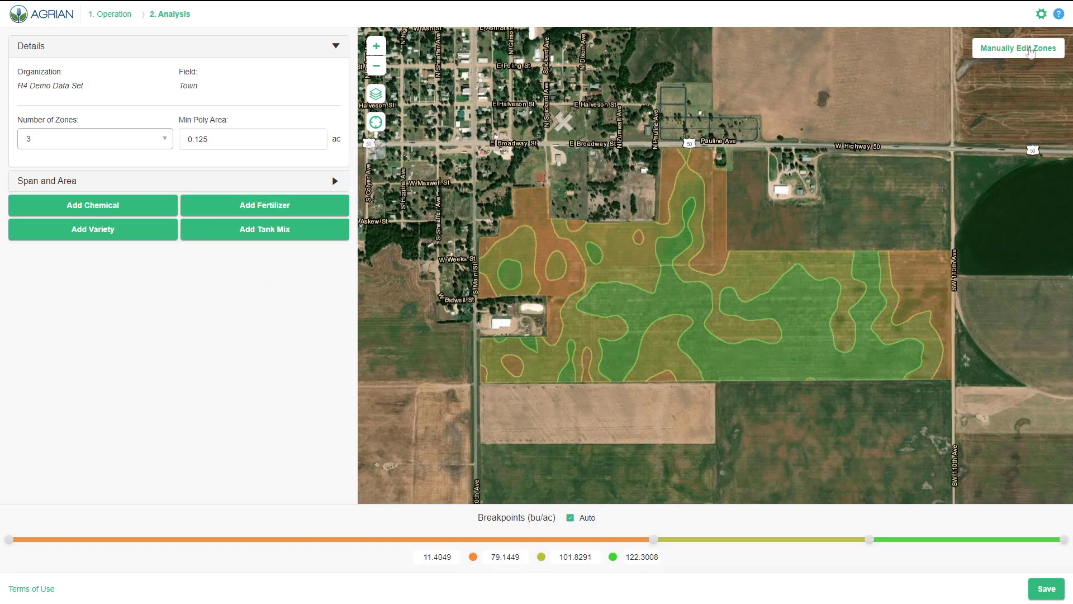
Step: Enter manual zone editing and split off a circle of about 5.7 ac in the field's eastern green zone
{"action": "left_click", "coordinate": [1024, 50]}
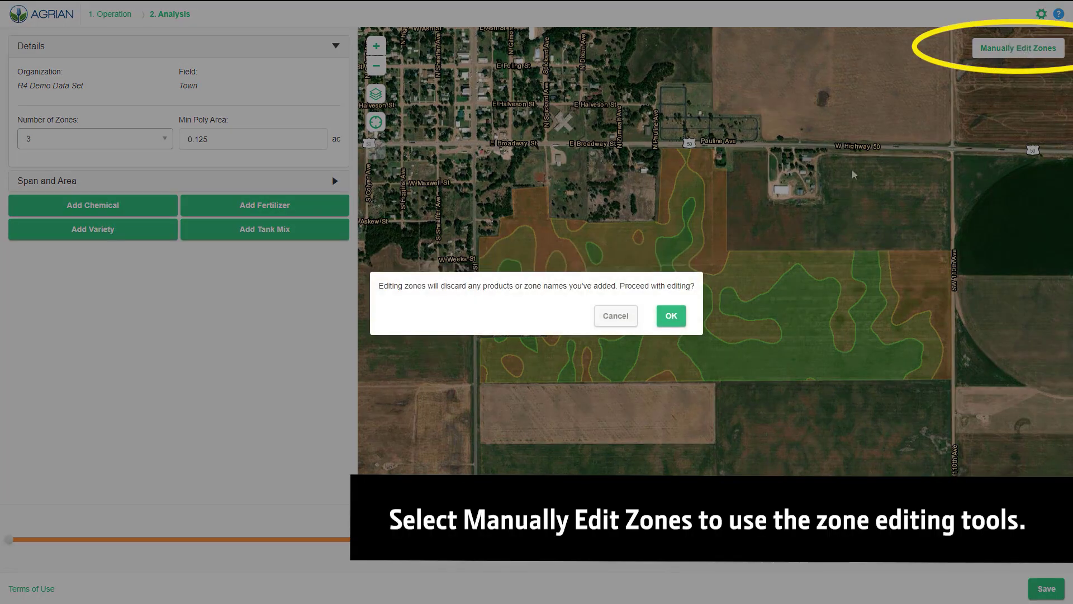
{"action": "left_click", "coordinate": [683, 320]}
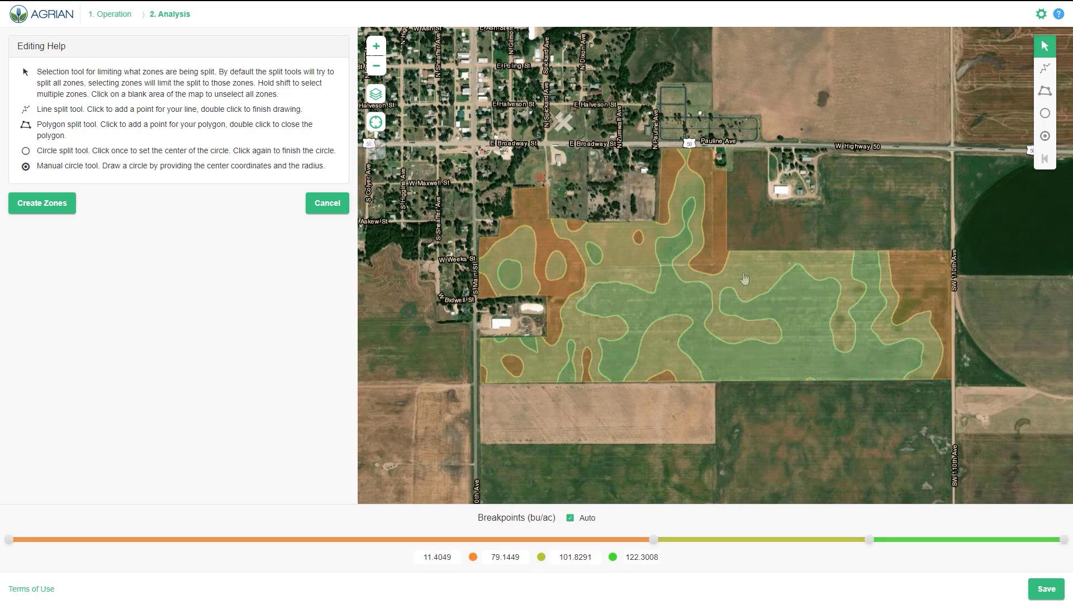
{"action": "left_click", "coordinate": [1045, 116]}
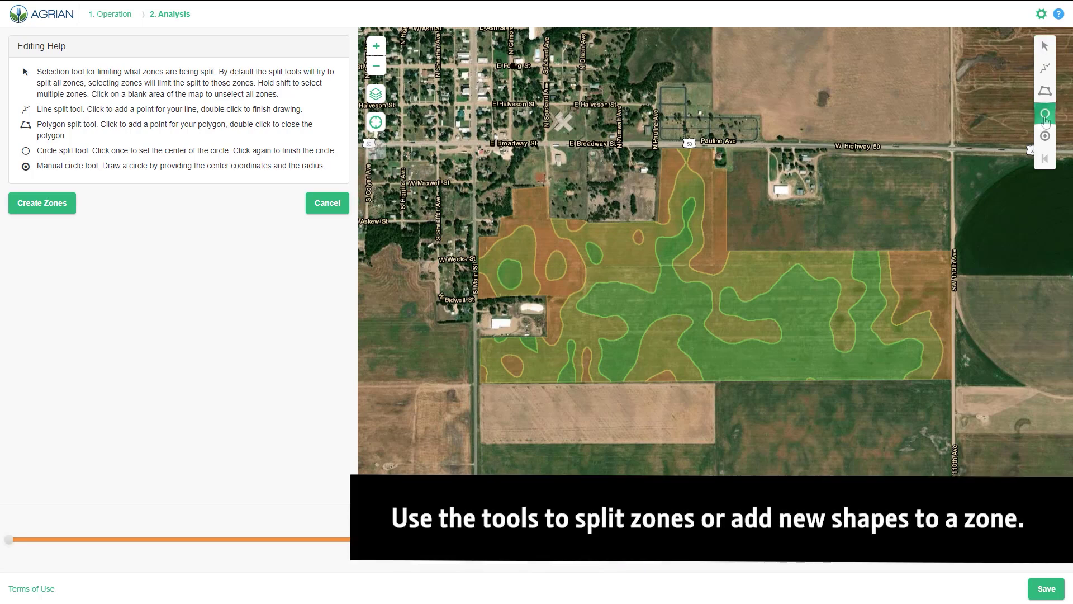
{"action": "left_click", "coordinate": [800, 308]}
{"action": "left_click", "coordinate": [812, 292]}
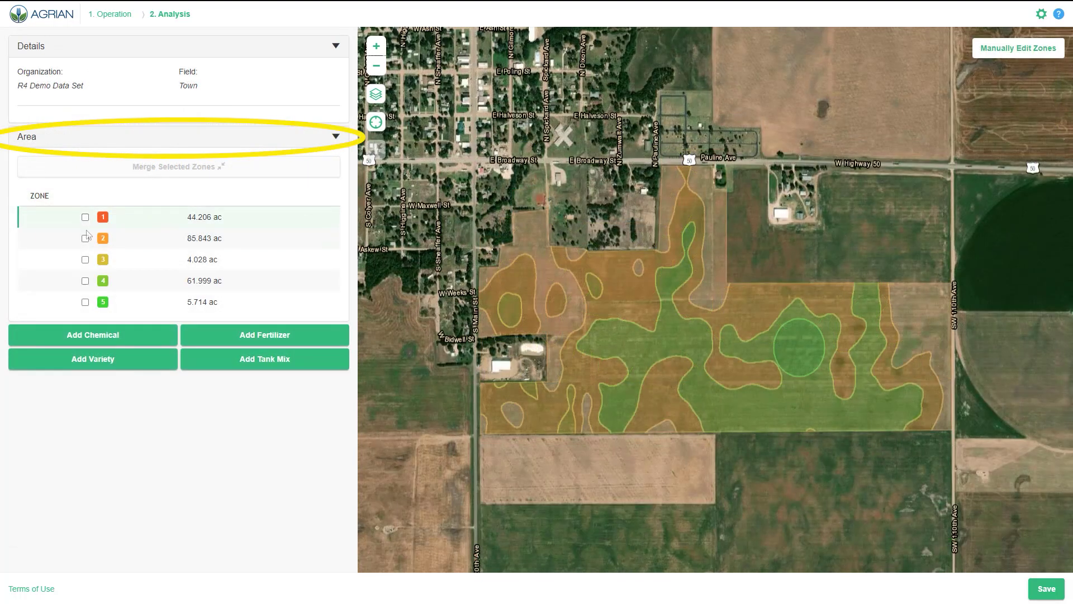
{"action": "left_click", "coordinate": [86, 260]}
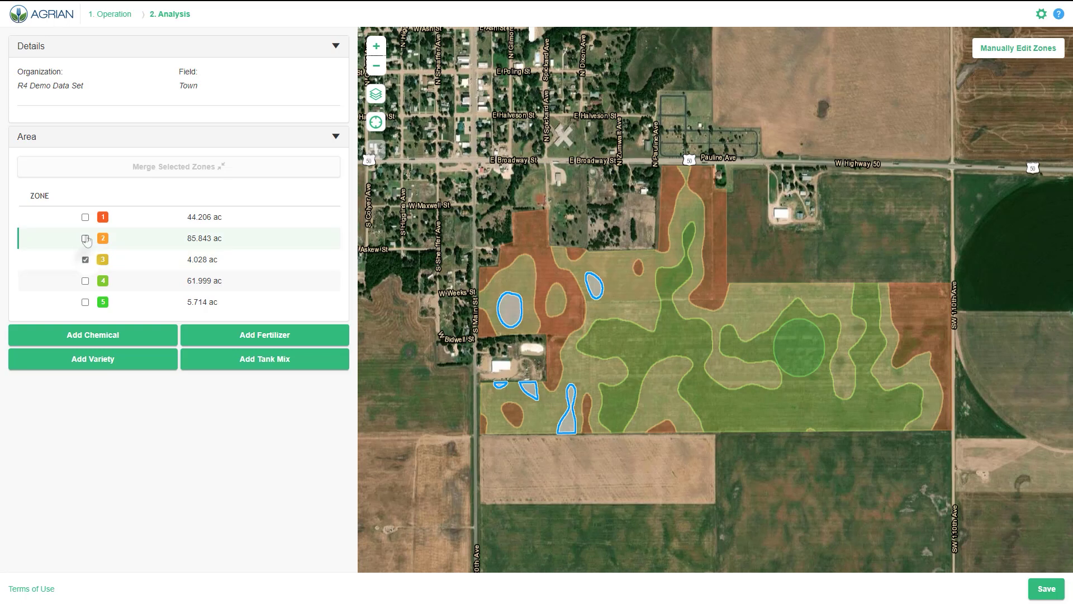
{"action": "left_click", "coordinate": [86, 239]}
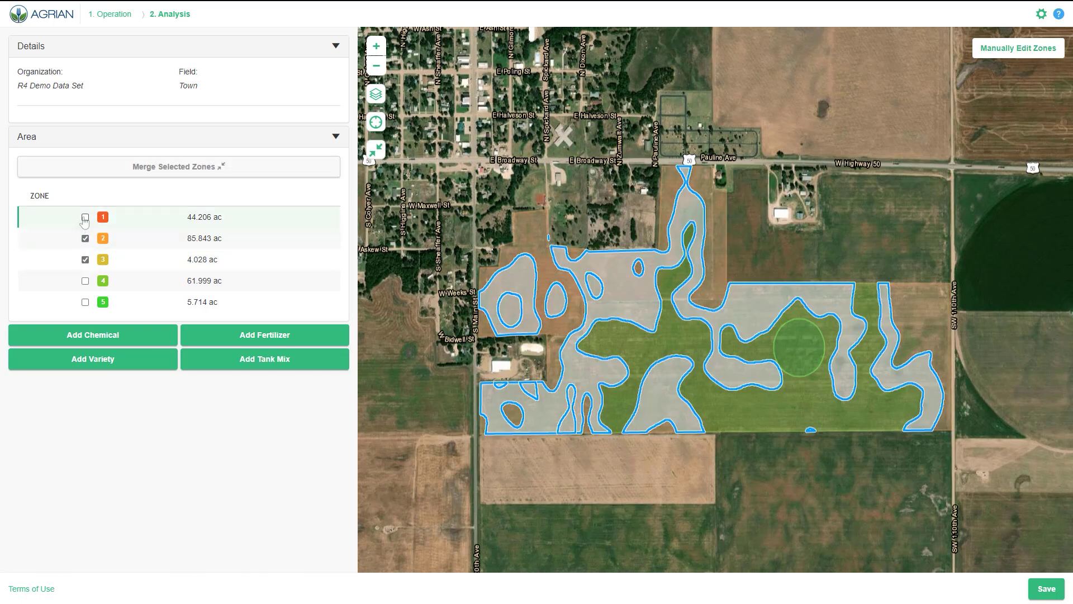
{"action": "left_click", "coordinate": [85, 219]}
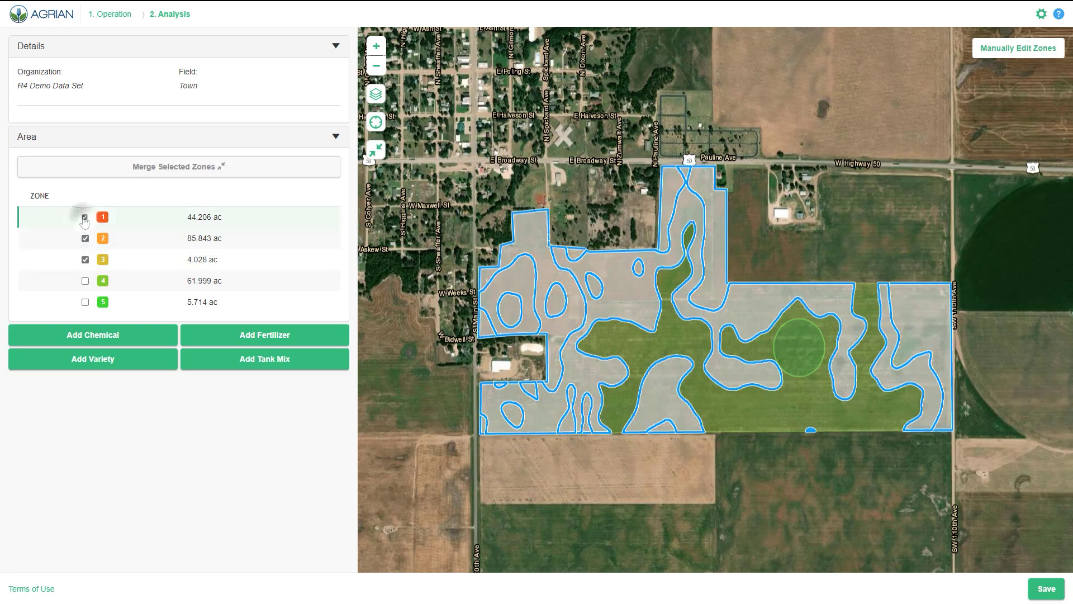
{"action": "left_click", "coordinate": [86, 261]}
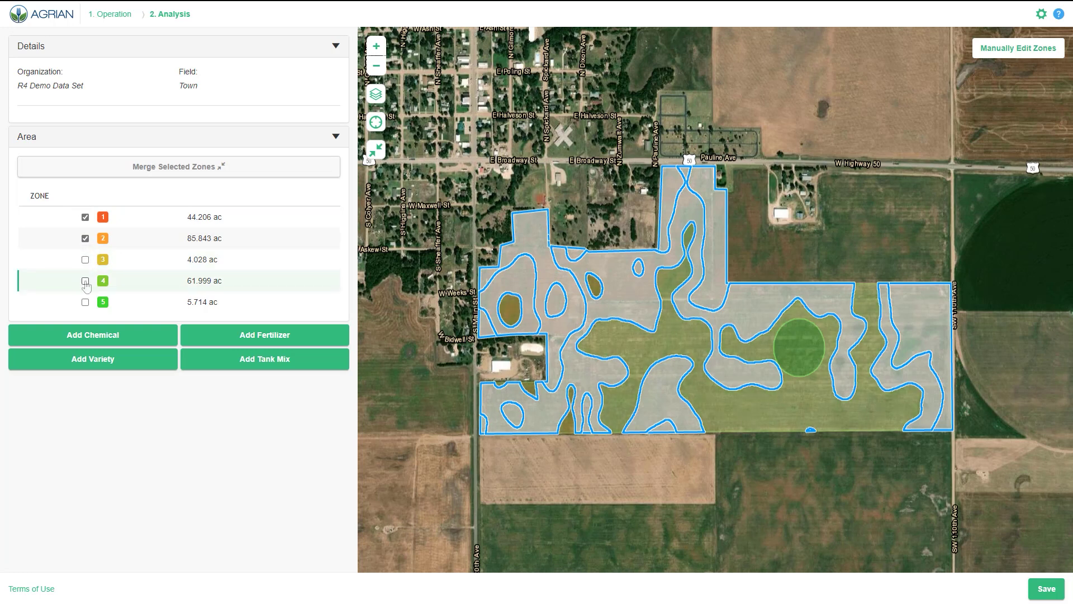
{"action": "left_click", "coordinate": [86, 281]}
{"action": "left_click", "coordinate": [85, 238]}
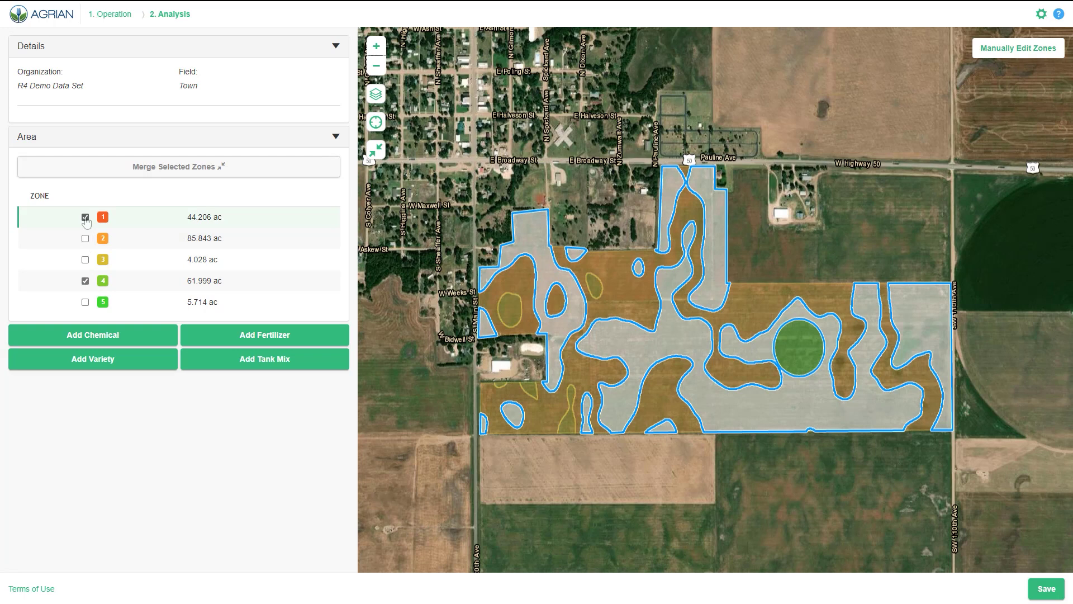
{"action": "left_click", "coordinate": [86, 218]}
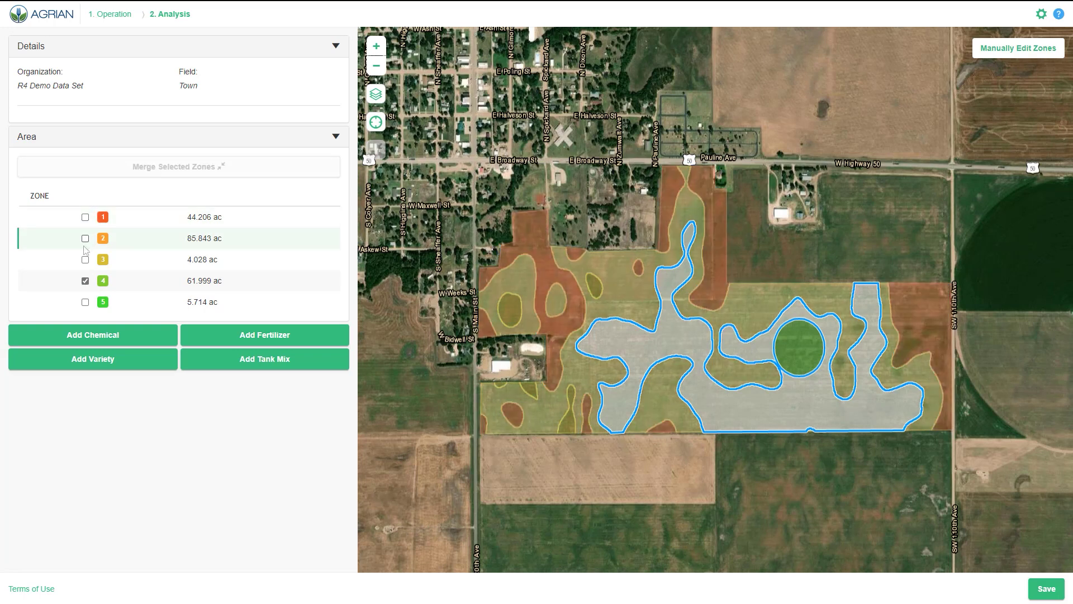
{"action": "left_click", "coordinate": [86, 281]}
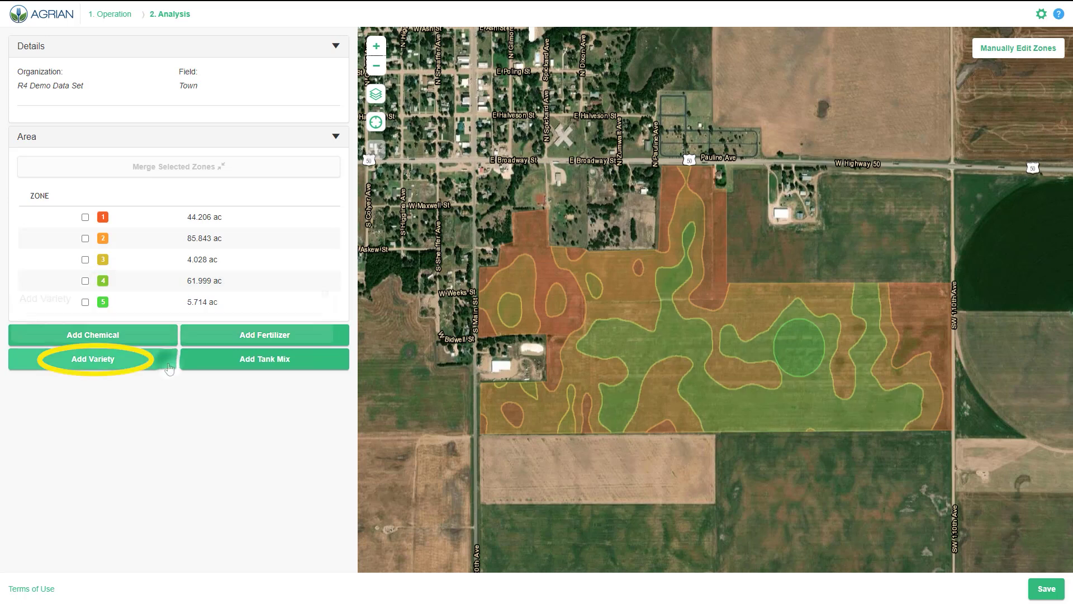
Step: Add a variety prescription covering the five zones of the Town field
{"action": "left_click", "coordinate": [92, 359]}
{"action": "left_click", "coordinate": [147, 324]}
{"action": "left_click", "coordinate": [55, 374]}
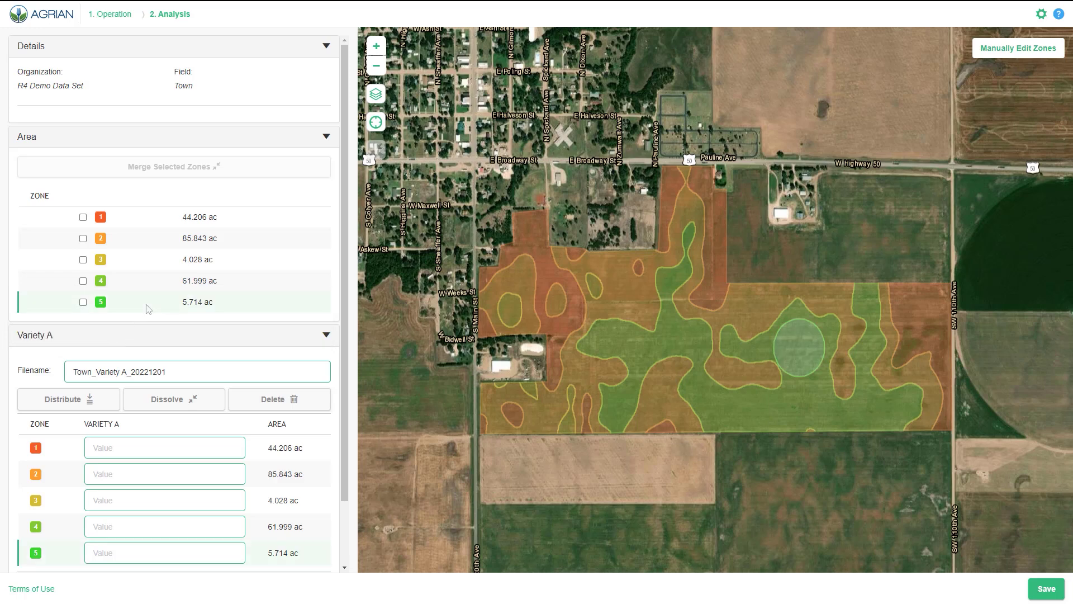
{"action": "scroll", "coordinate": [148, 309], "scroll_direction": "down", "scroll_amount": 2}
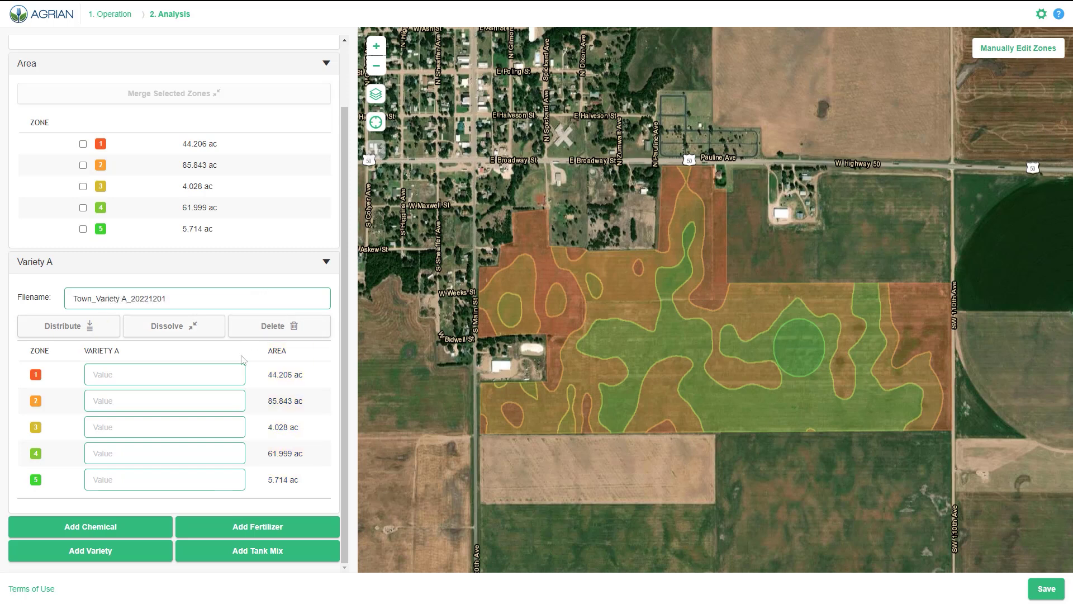
Step: Set the Variety A rates for zones 1 to 5 to 15000, 20000, 30000, 40000 and 50000
{"action": "left_click", "coordinate": [206, 376]}
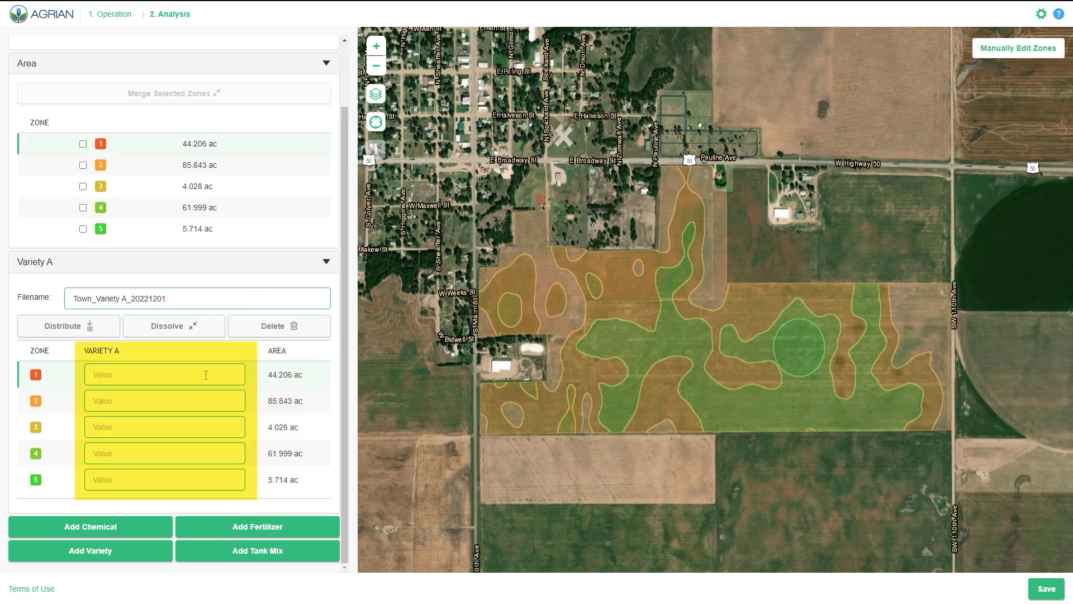
{"action": "type", "text": "15000"}
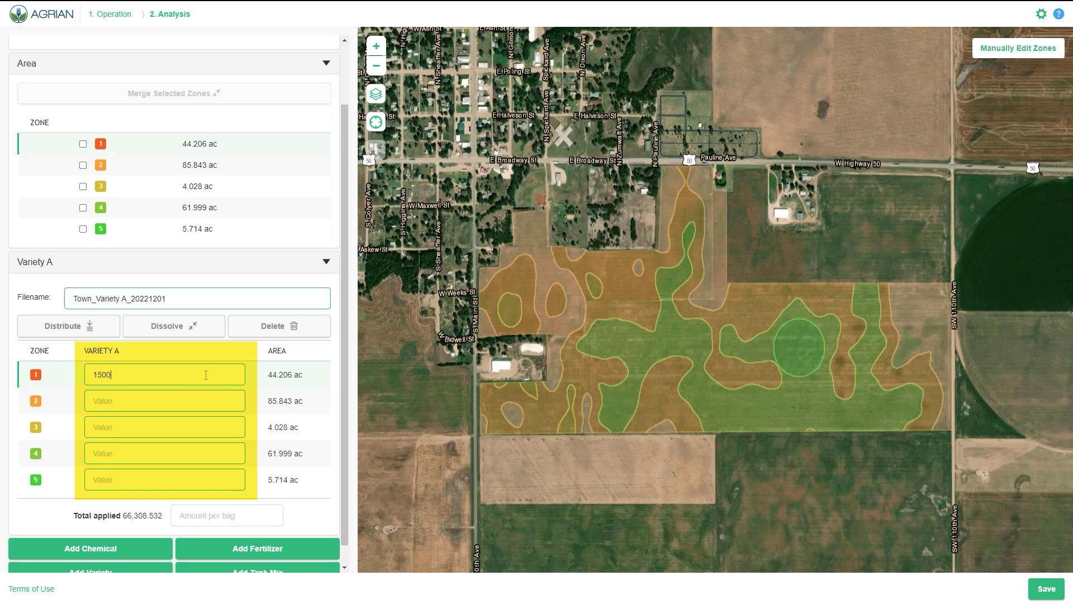
{"action": "left_click", "coordinate": [202, 395]}
{"action": "type", "text": "20000"}
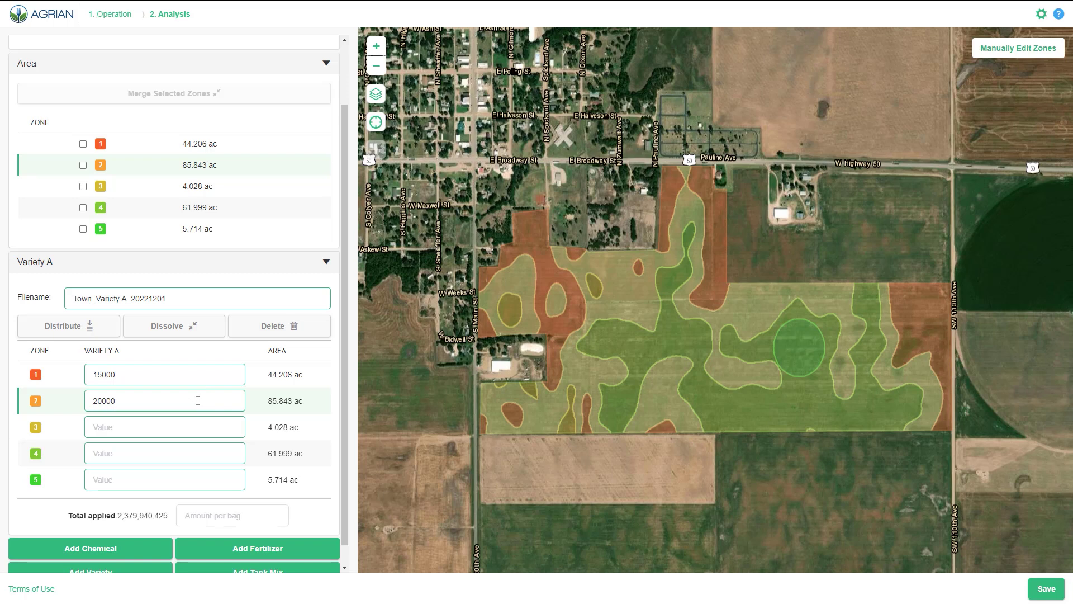
{"action": "left_click", "coordinate": [197, 426]}
{"action": "type", "text": "30"}
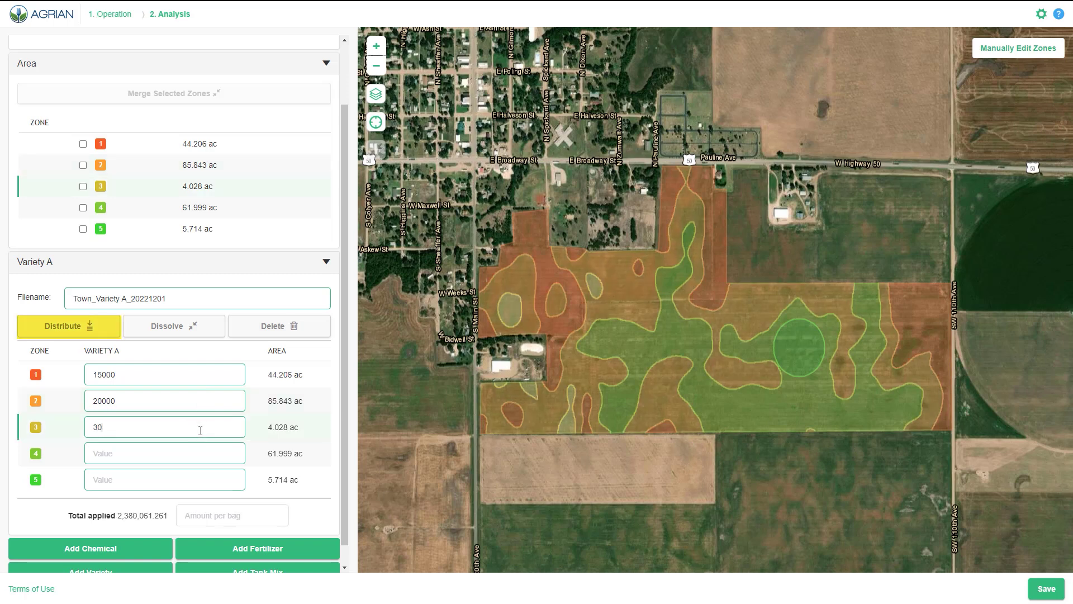
{"action": "type", "text": "000"}
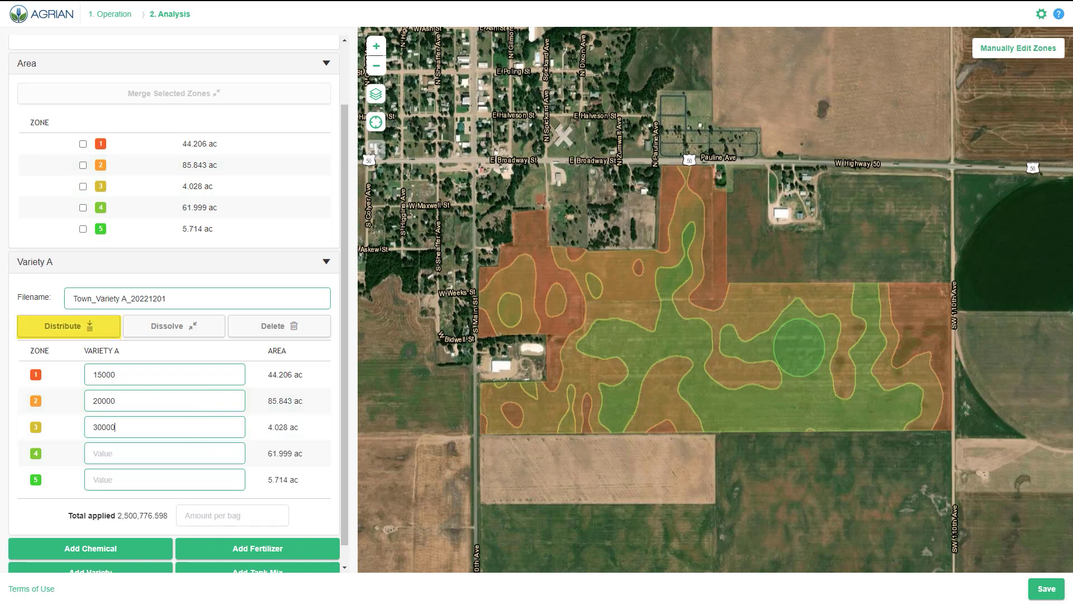
{"action": "left_click", "coordinate": [182, 450]}
{"action": "type", "text": "40000"}
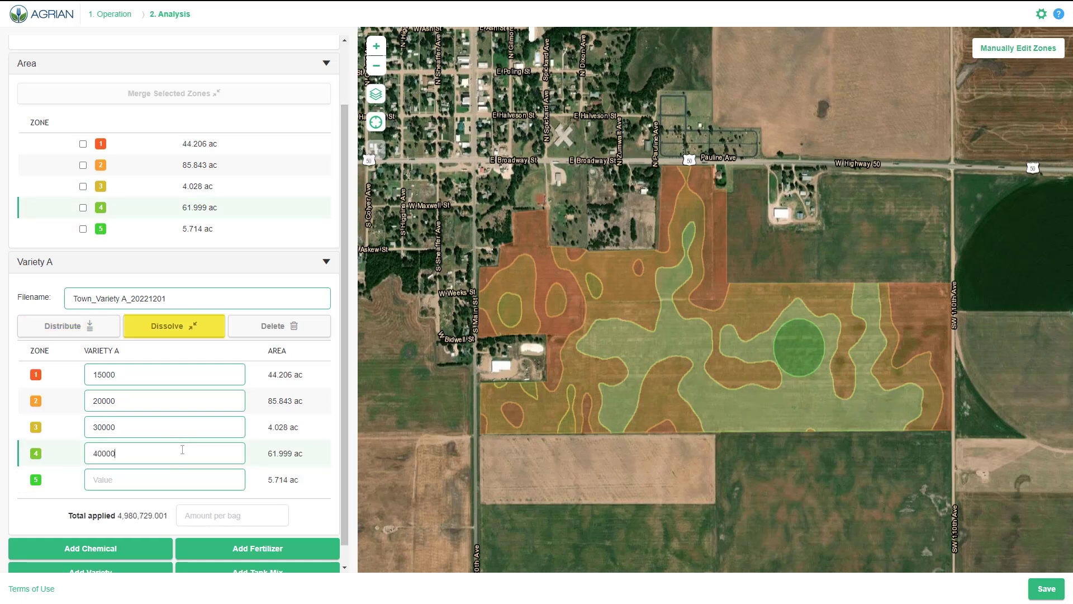
{"action": "left_click", "coordinate": [170, 473]}
{"action": "type", "text": "50000"}
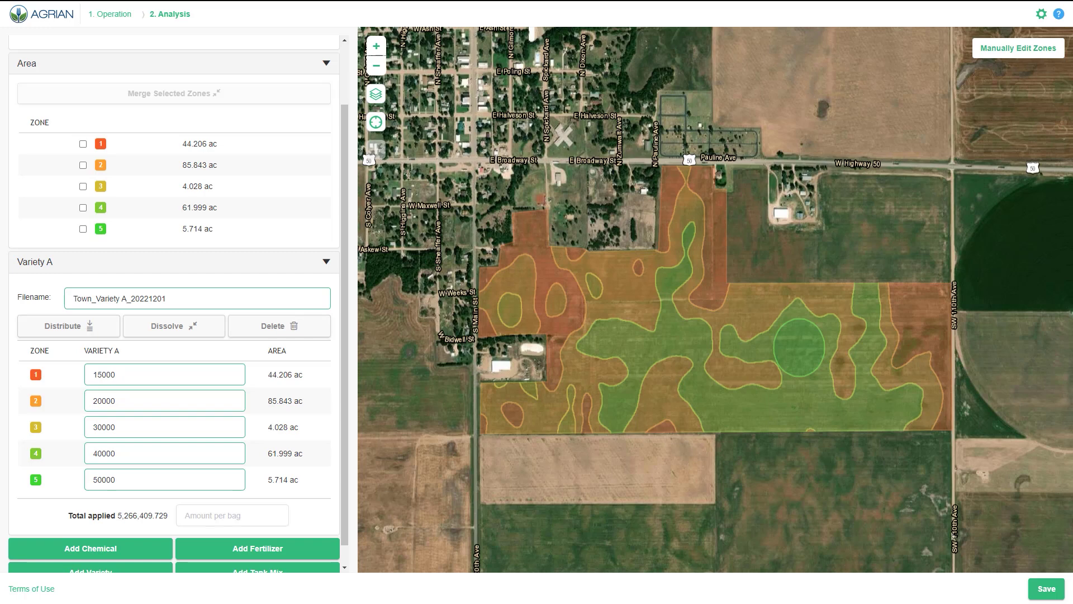
Step: Set the amount per bag to 80000, then save the prescription and close to the Operations Center
{"action": "scroll", "coordinate": [253, 495], "scroll_direction": "down", "scroll_amount": 1}
{"action": "left_click", "coordinate": [253, 495]}
{"action": "type", "text": "80000"}
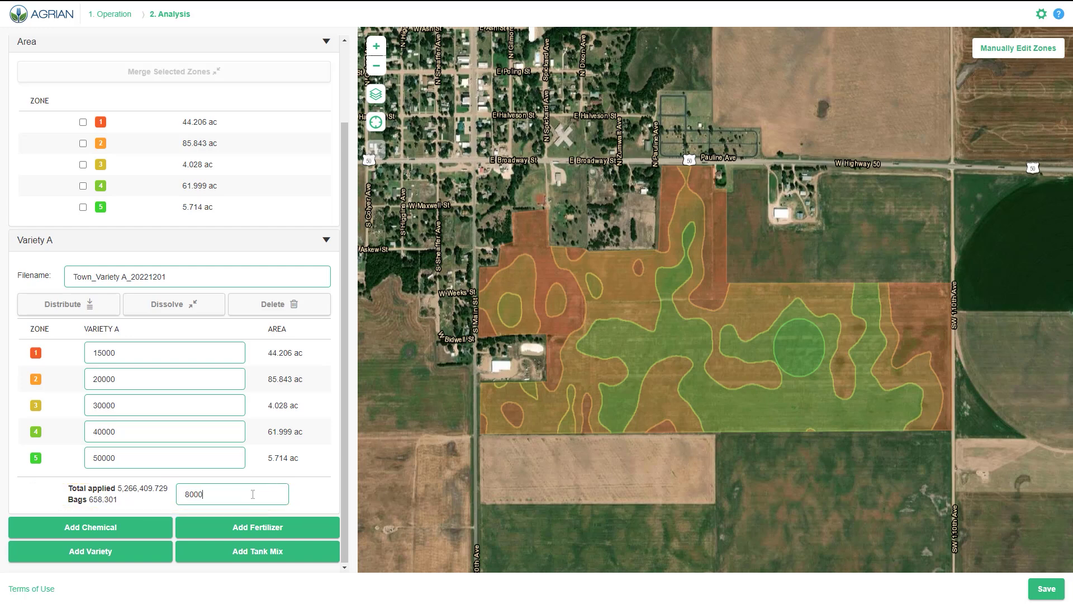
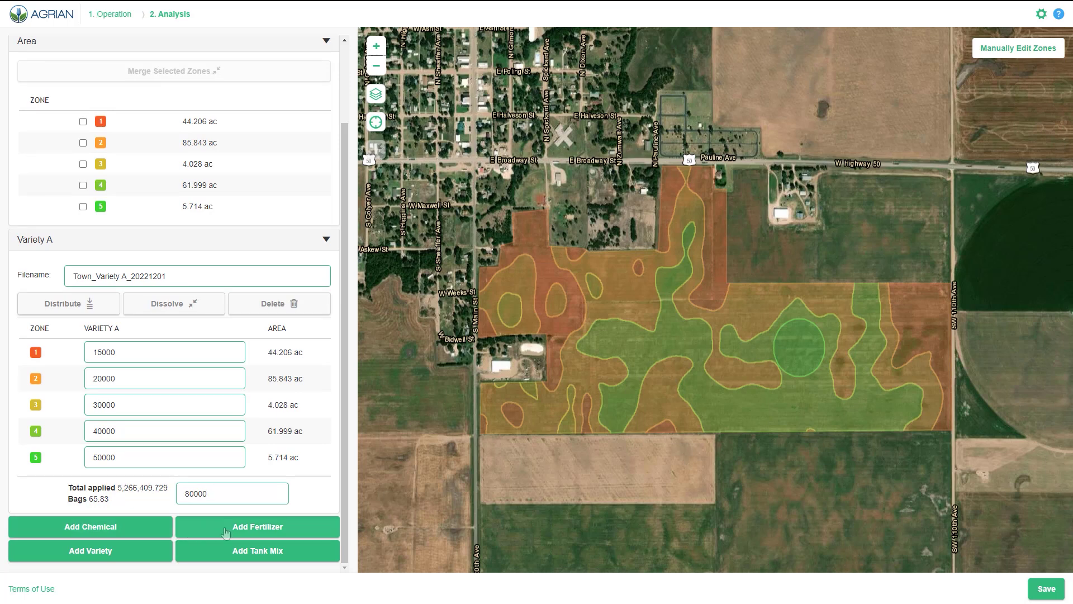
{"action": "left_click", "coordinate": [1047, 588]}
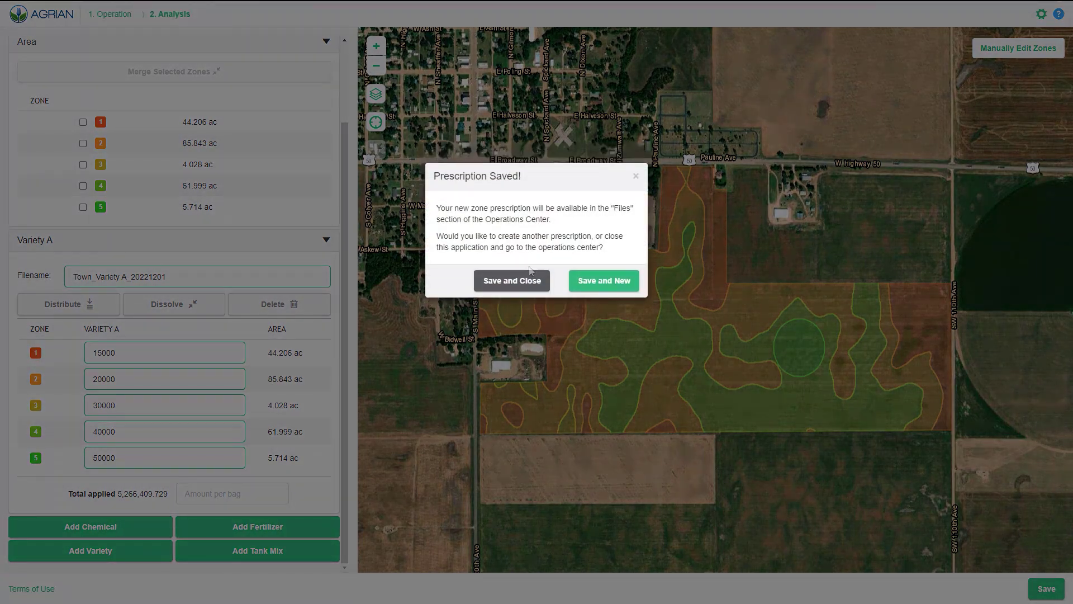
{"action": "left_click", "coordinate": [526, 266]}
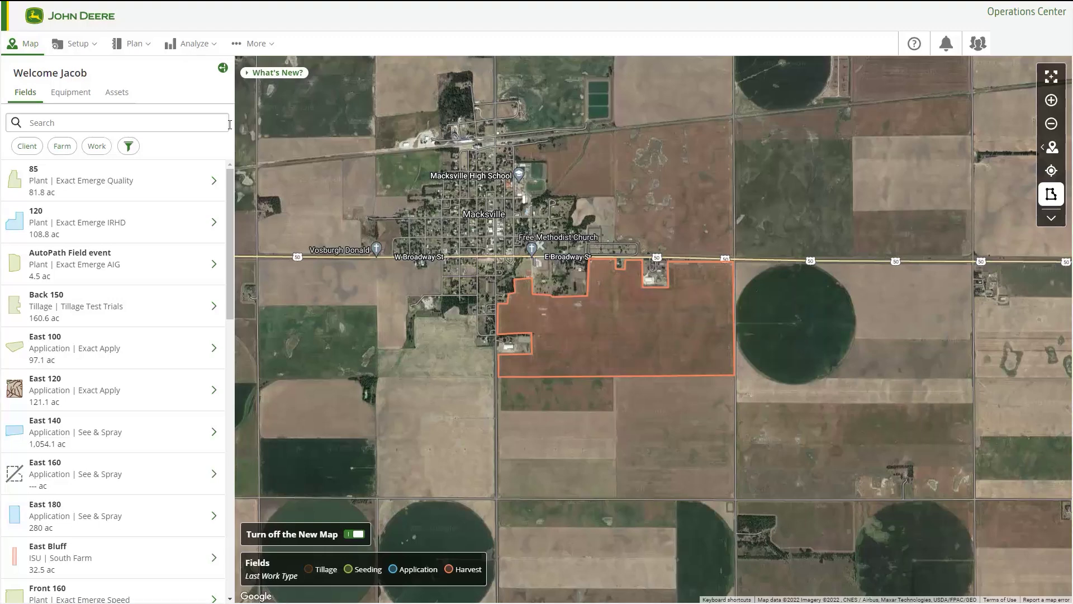
Step: Start a 2023 seeding plan in Work Planner for the Town field and continue to its work details
{"action": "left_click", "coordinate": [134, 43]}
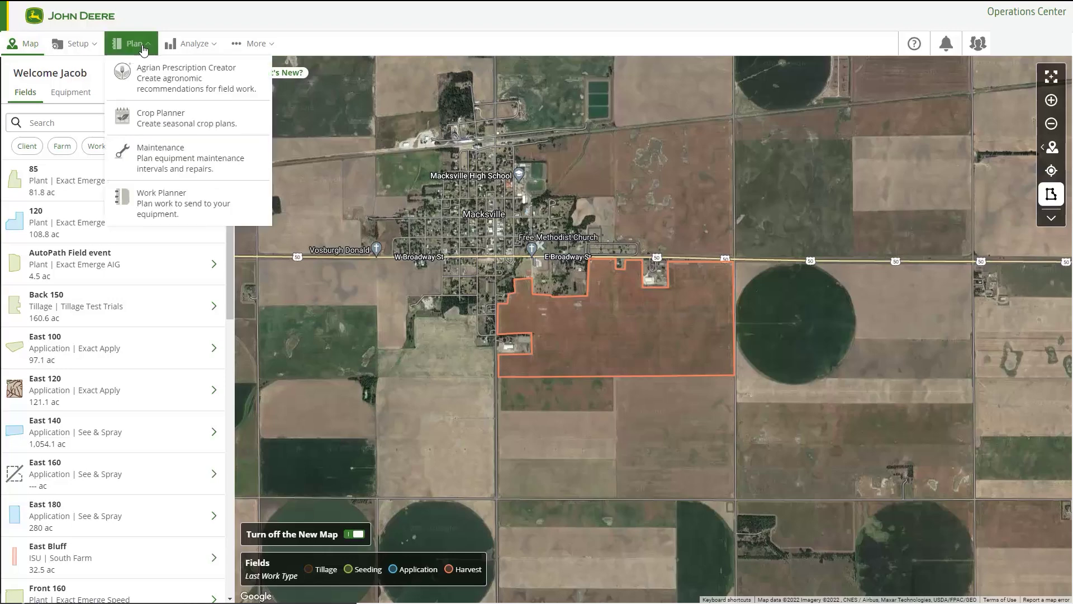
{"action": "left_click", "coordinate": [244, 198]}
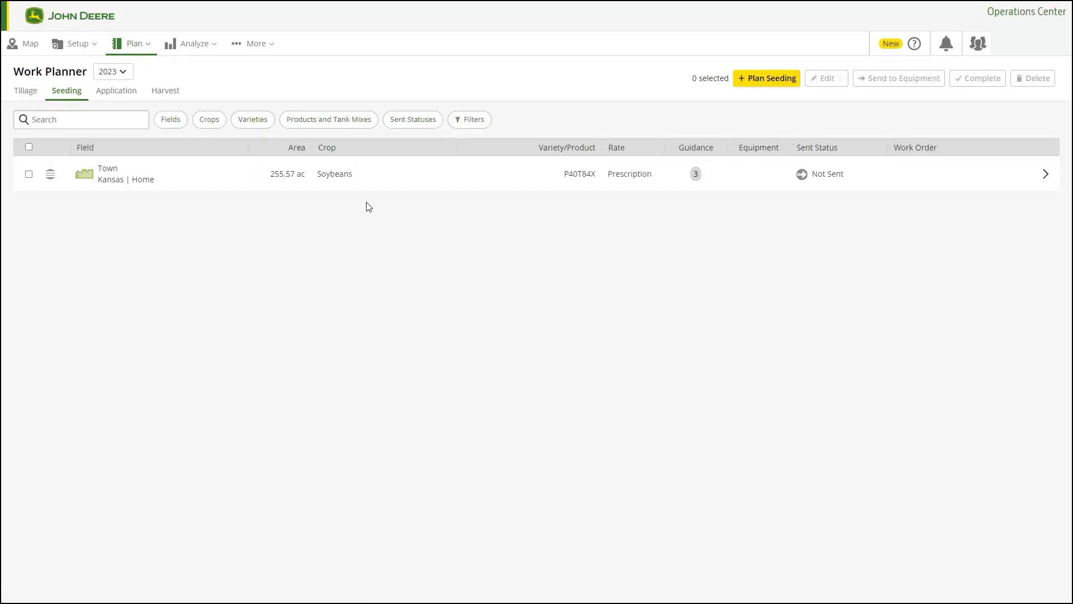
{"action": "left_click", "coordinate": [770, 79]}
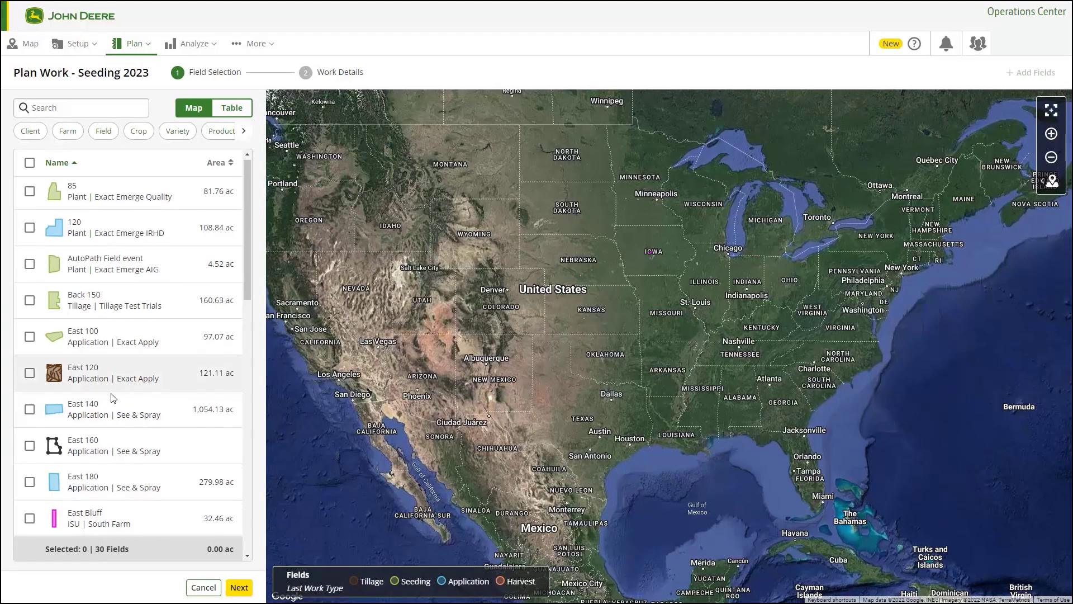
{"action": "scroll", "coordinate": [106, 400], "scroll_direction": "down", "scroll_amount": 5}
{"action": "scroll", "coordinate": [97, 405], "scroll_direction": "down", "scroll_amount": 6}
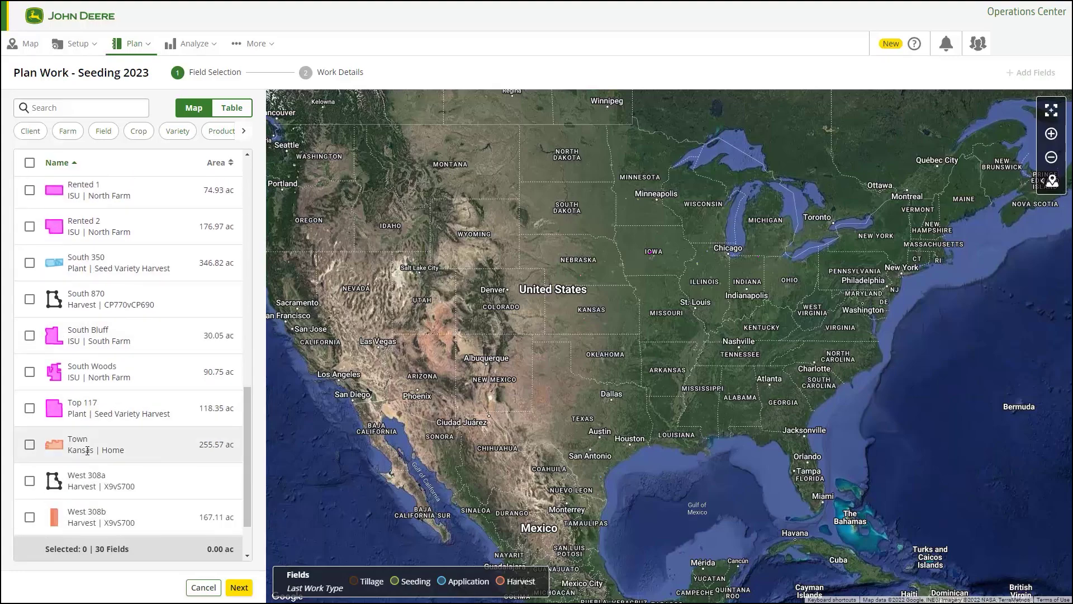
{"action": "left_click", "coordinate": [30, 445]}
{"action": "left_click", "coordinate": [239, 584]}
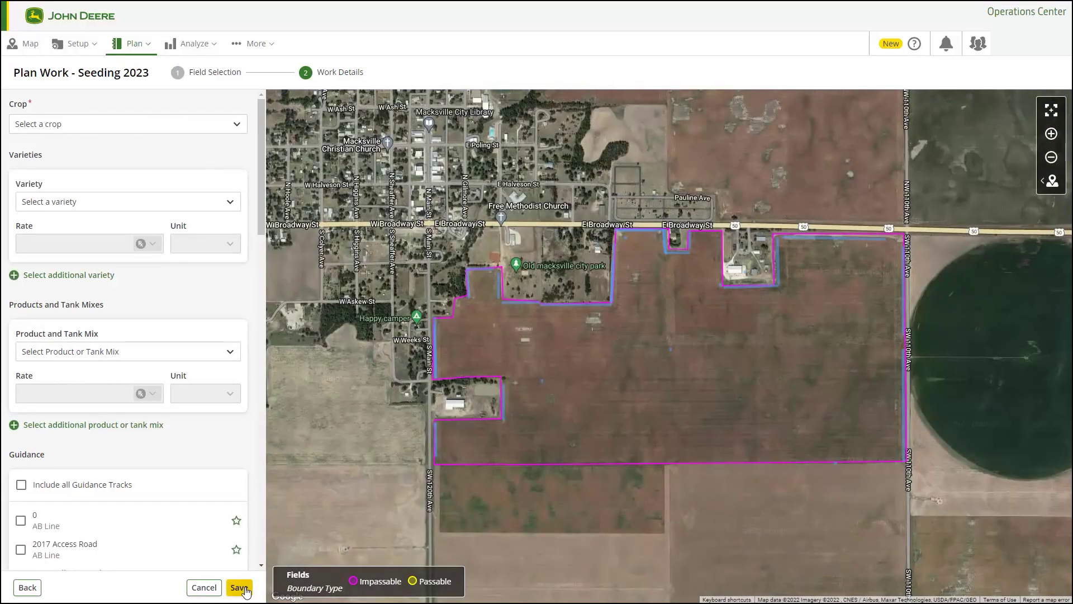
Step: Choose variety P40T84X for the seeding plan and assign the Home_Town_P40T84X.zip prescription as its rate
{"action": "left_click", "coordinate": [168, 210]}
{"action": "scroll", "coordinate": [126, 316], "scroll_direction": "down", "scroll_amount": 2}
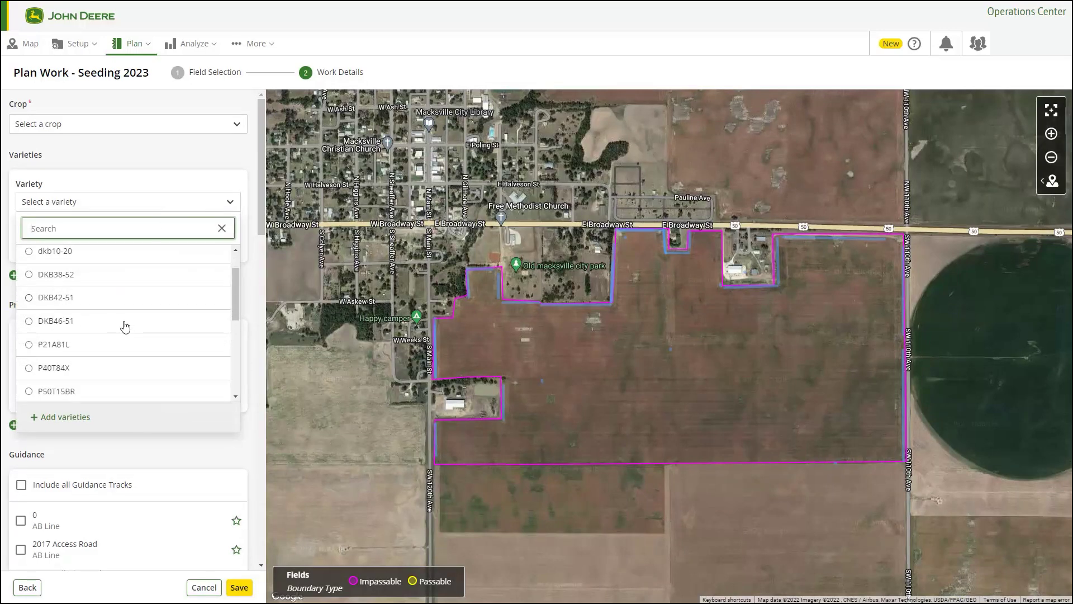
{"action": "left_click", "coordinate": [51, 297]}
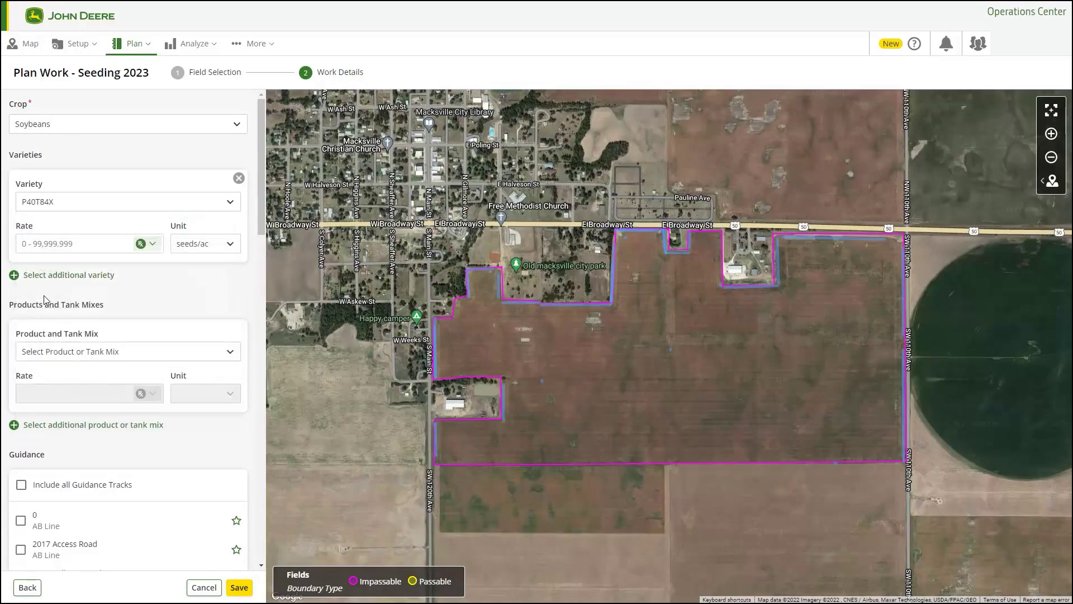
{"action": "left_click", "coordinate": [152, 244]}
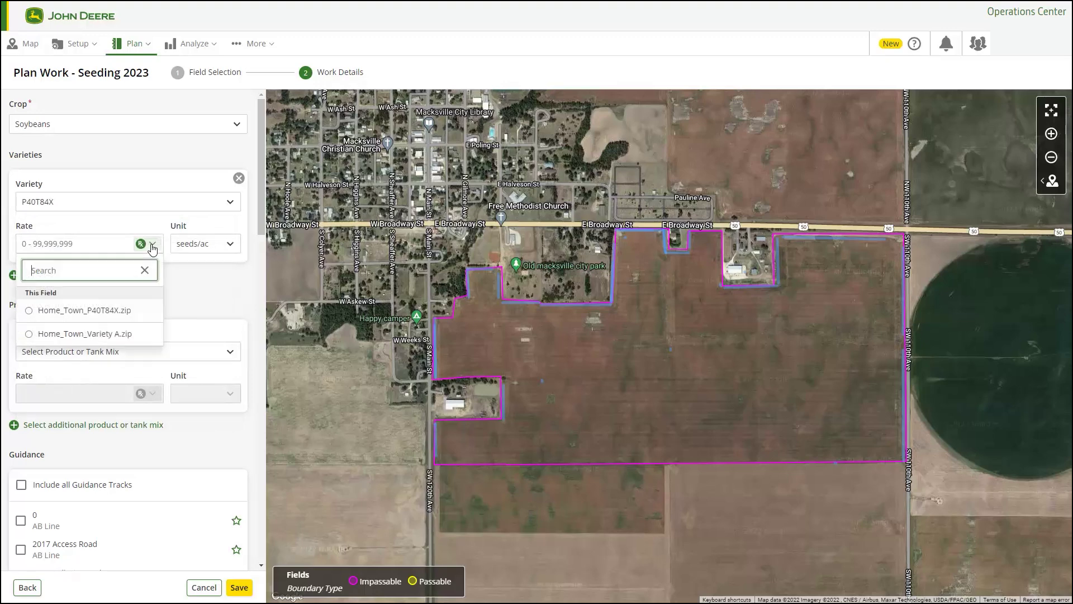
{"action": "left_click", "coordinate": [109, 311]}
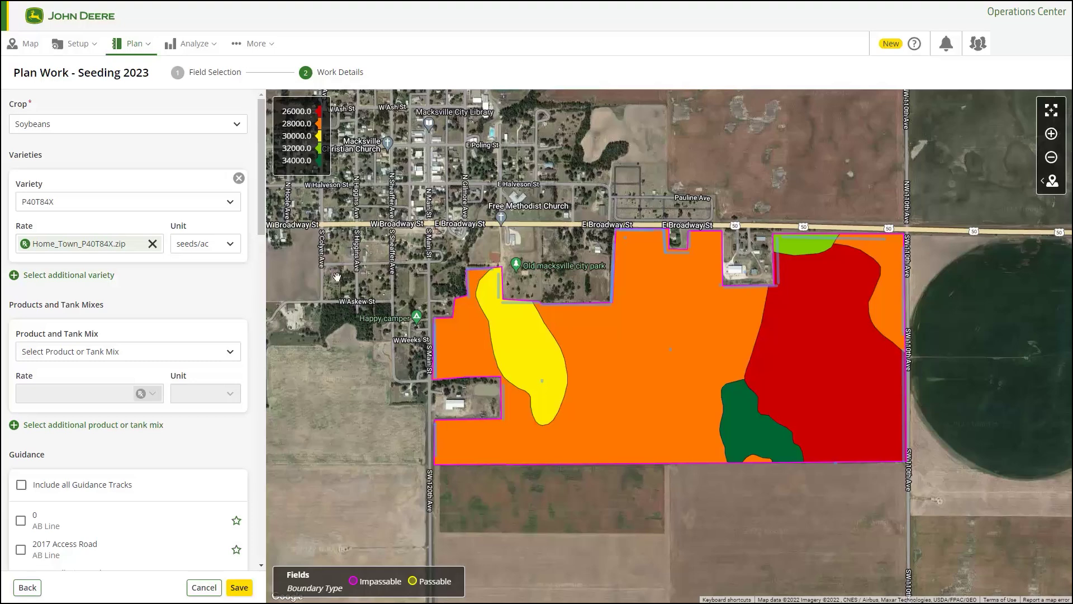
Step: Go to Files and select the Home_Town_Variety B.zip prescription for transfer to equipment or download
{"action": "left_click", "coordinate": [274, 45]}
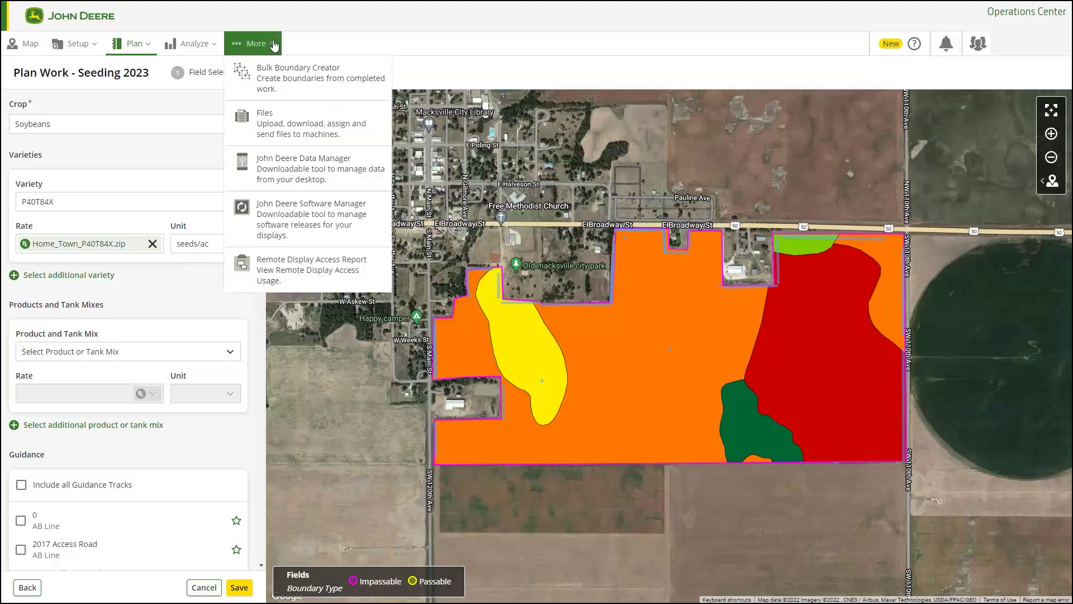
{"action": "left_click", "coordinate": [376, 133]}
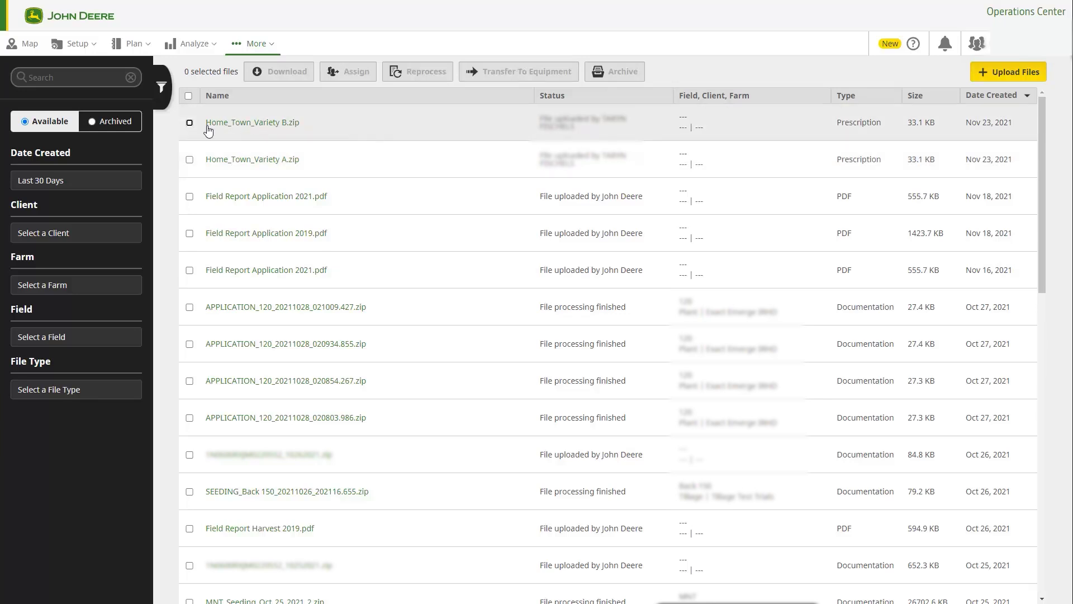
{"action": "left_click", "coordinate": [190, 123]}
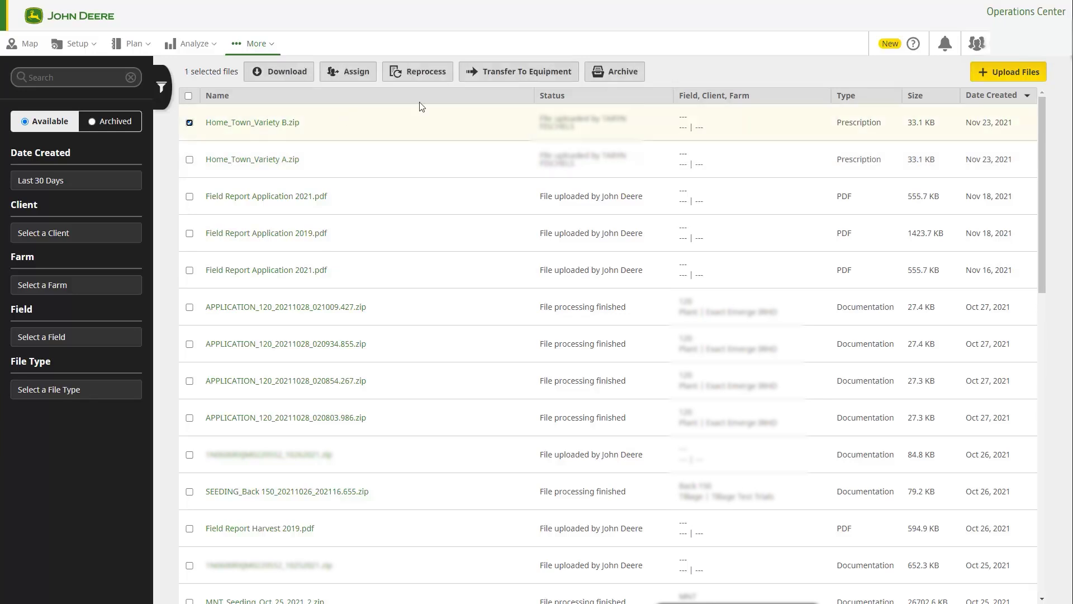
{"action": "left_click", "coordinate": [485, 81]}
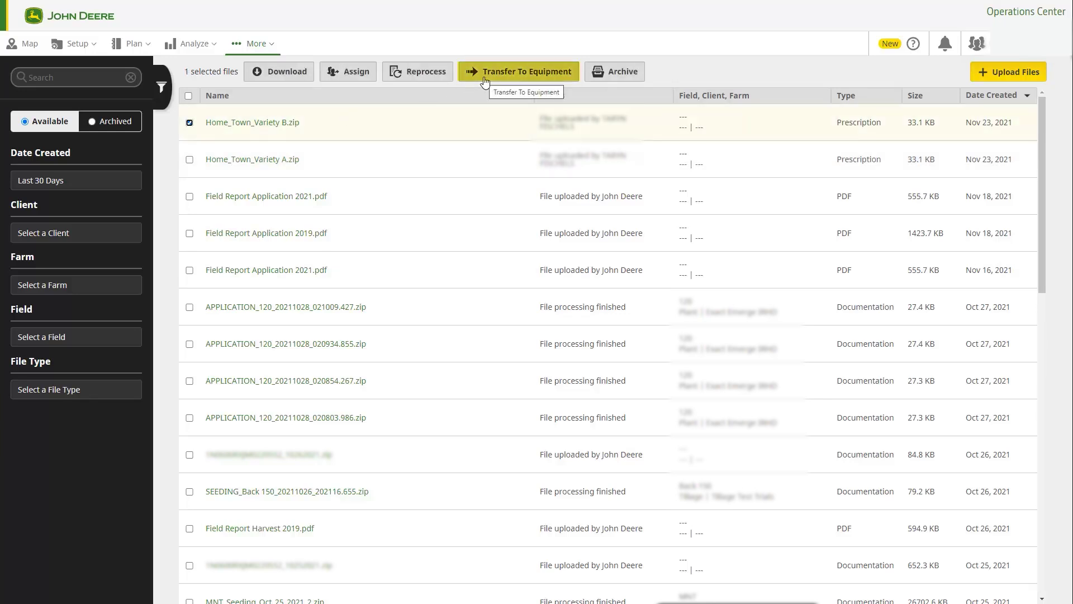
{"action": "left_click", "coordinate": [283, 78]}
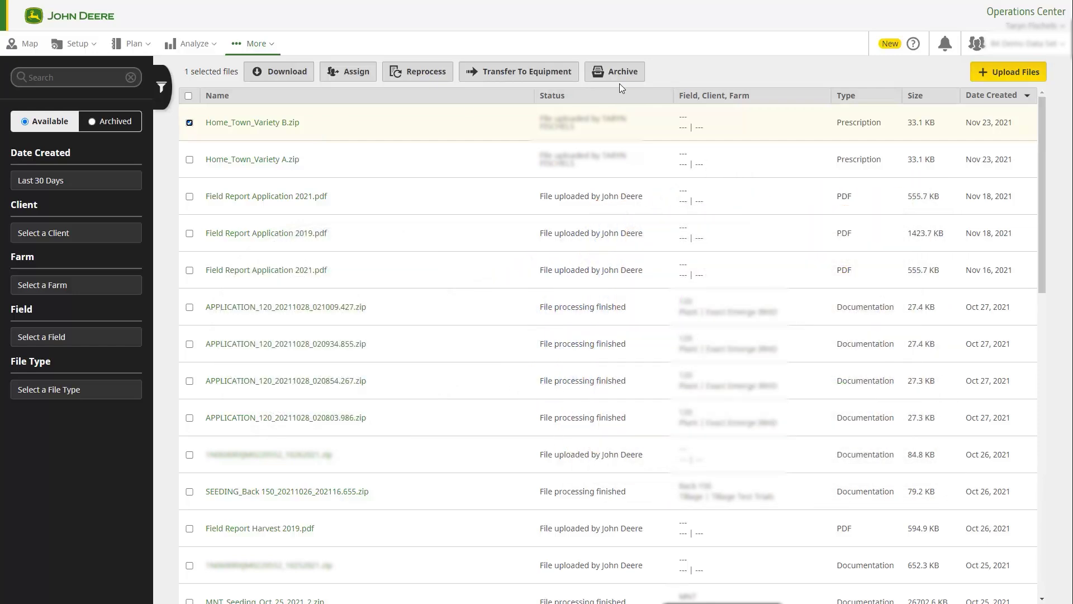
Step: Show the available help and support resources
{"action": "left_click", "coordinate": [914, 49]}
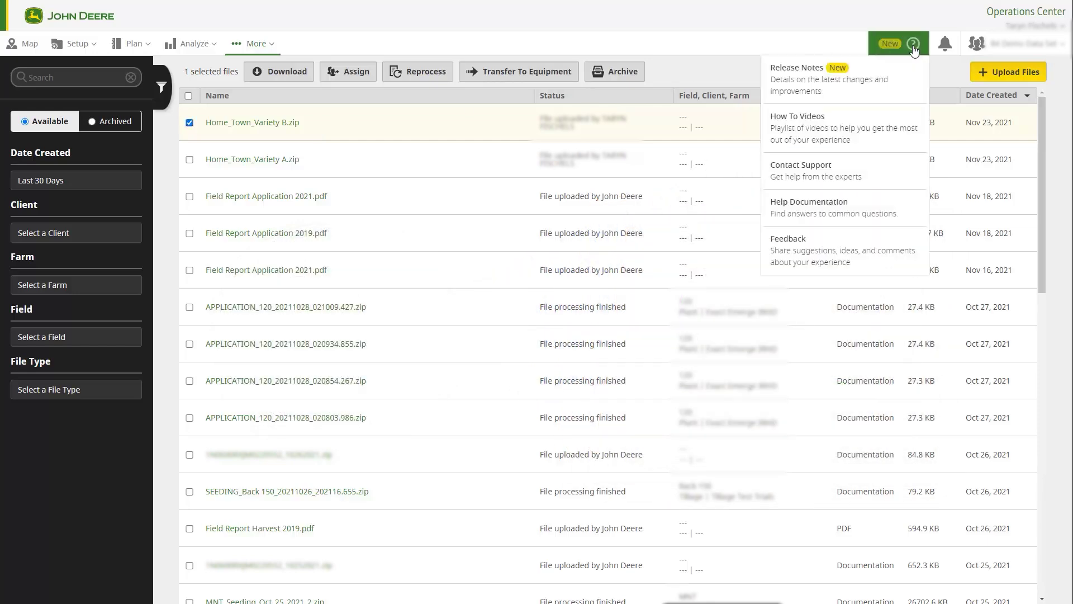